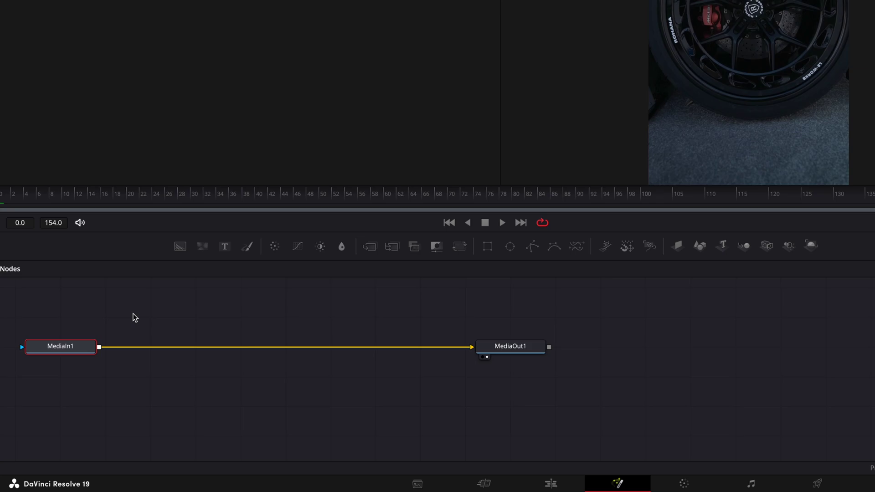
Duplicate the MediaIn1 node, merge the copy over the original with a Merge node, and view the copy
key("ctrl+v")
left_click_drag(136, 315, 151, 313)
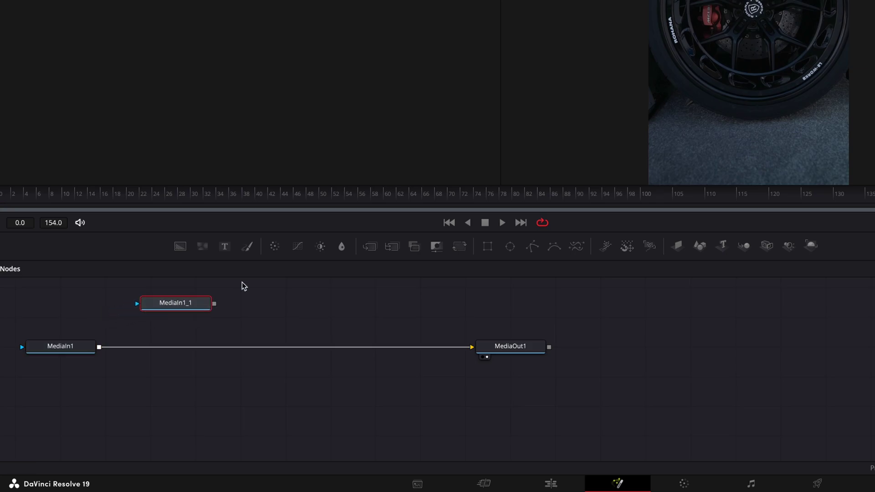
left_click_drag(374, 250, 169, 340)
left_click(148, 312)
left_click_drag(187, 305, 178, 295)
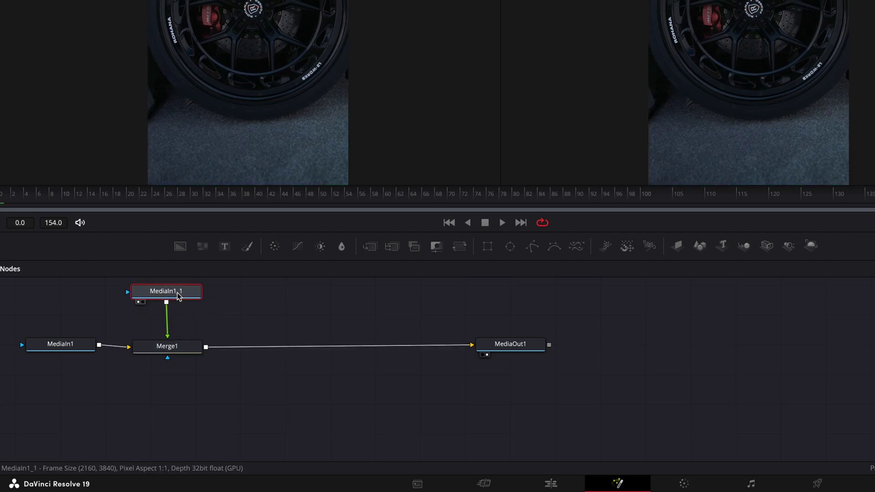
Add an inverted Polygon mask node and connect it to MediaIn1_1
scroll(269, 319, "up", 3)
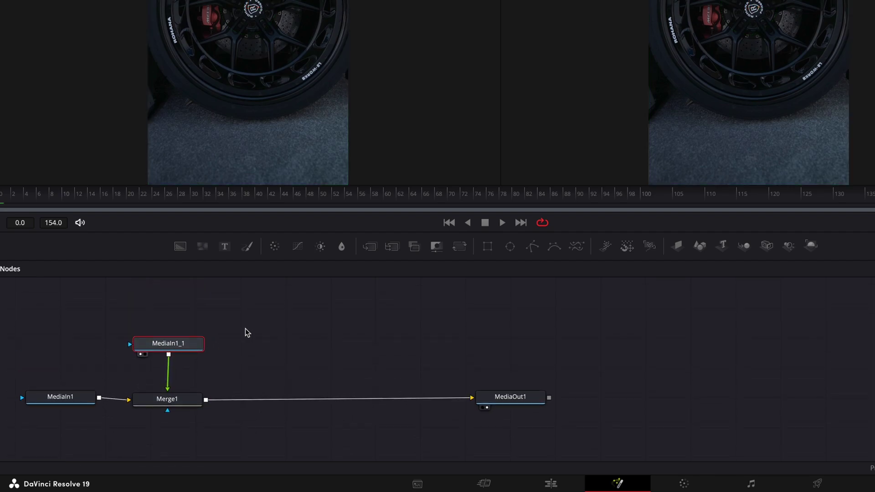
left_click_drag(530, 247, 232, 312)
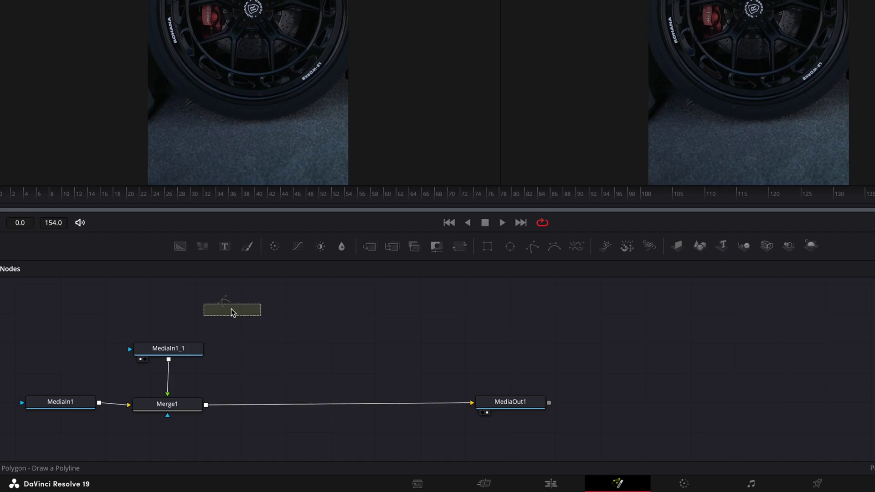
left_click_drag(177, 303, 145, 354)
left_click(826, 125)
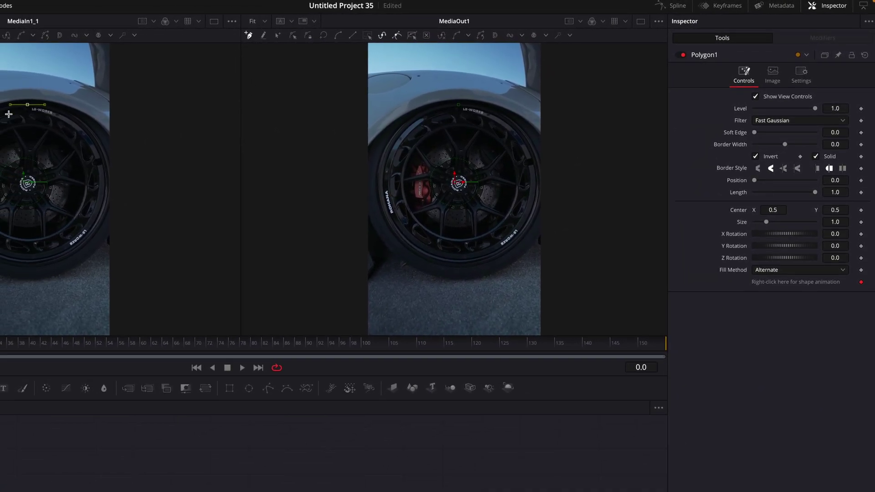
Draw a closed curved polygon mask around the wheel rim at frame 0
left_click(9, 173)
left_click(23, 266)
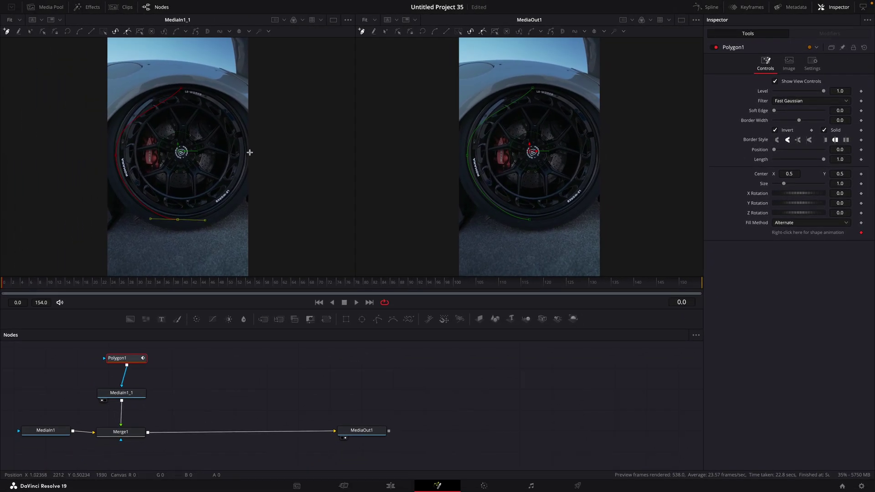
left_click(182, 88)
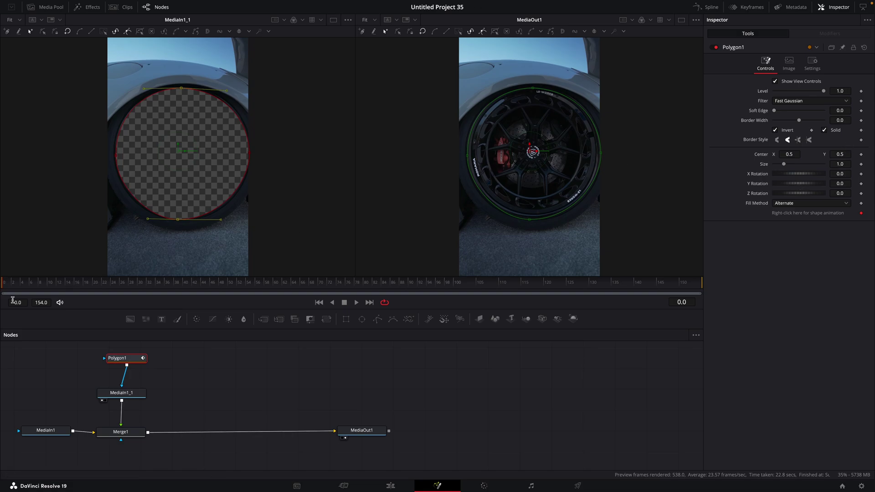
Move and reshape the polygon mask to fit the smaller wheel rim at frame 154
left_click_drag(7, 289, 734, 288)
scroll(179, 92, "up", 3)
left_click_drag(181, 87, 183, 121)
left_click_drag(83, 188, 157, 153)
left_click_drag(282, 184, 212, 155)
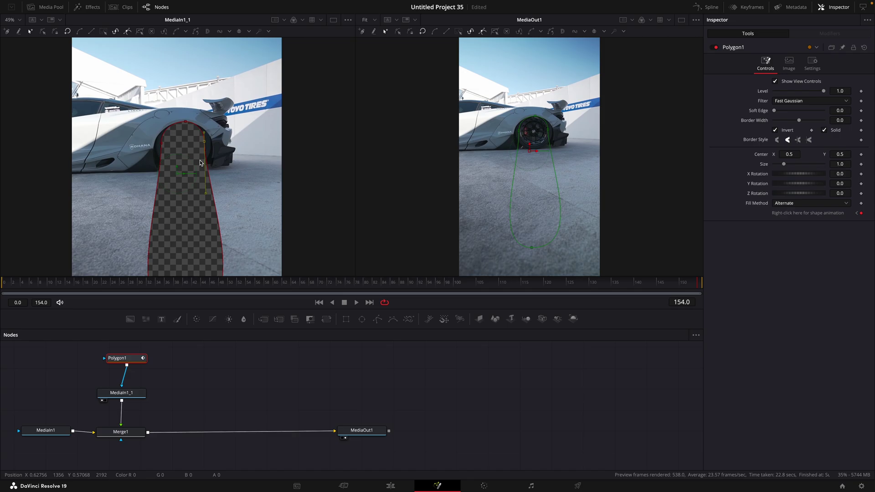
scroll(205, 160, "down", 3)
left_click_drag(178, 210, 183, 103)
Refine the mask outline around the wheel rim at intermediate frames in the first half of the clip
left_click(267, 287)
left_click_drag(267, 287, 113, 287)
left_click(178, 282)
left_click_drag(254, 132, 249, 132)
left_click_drag(115, 135, 120, 135)
Correct the mask outline around the wheel rim at frames 78, 135 and 97
left_click(354, 282)
left_click(180, 182)
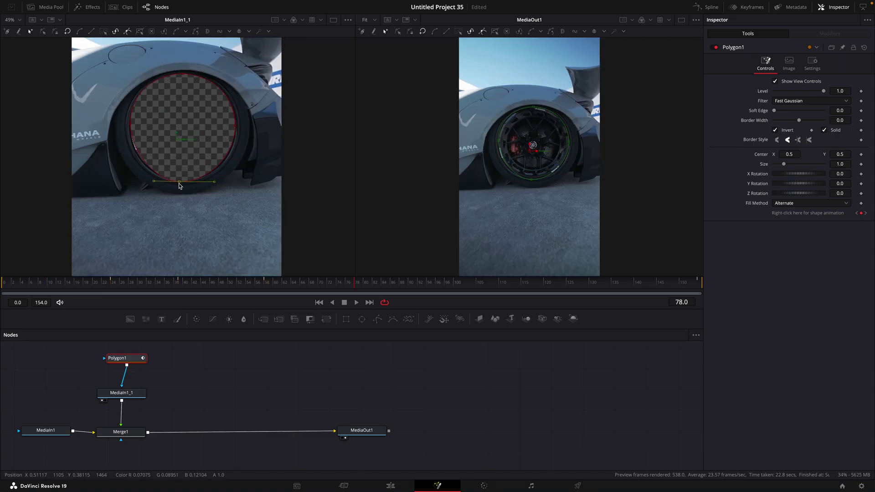
key("bracketright")
key("bracketright")
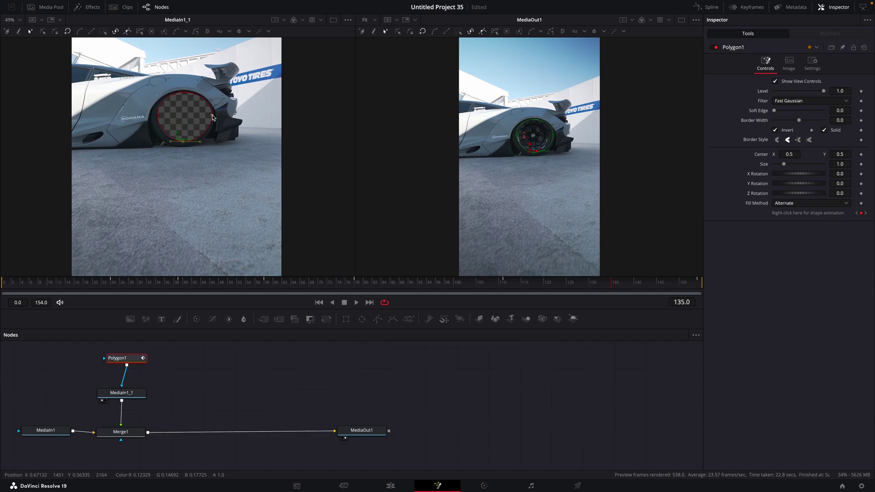
key("bracketleft")
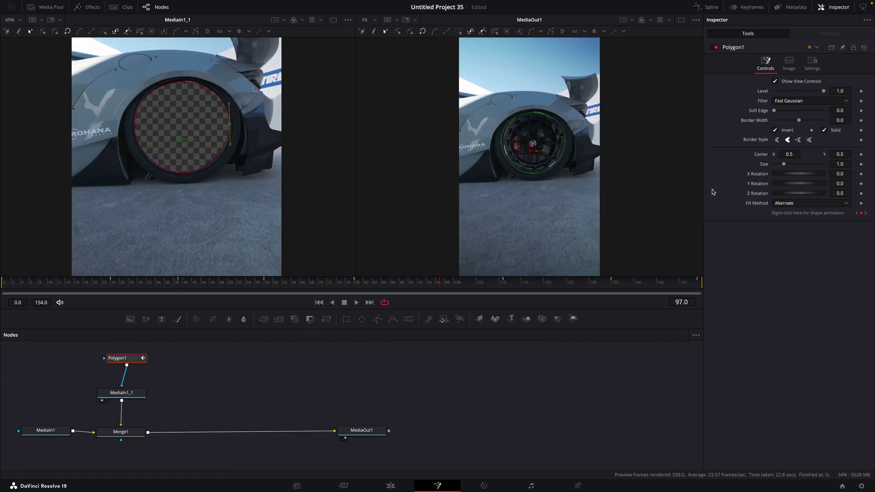
Turn off Invert on the polygon mask and add a Transform node after MediaIn1_1
left_click(776, 131)
left_click(120, 393)
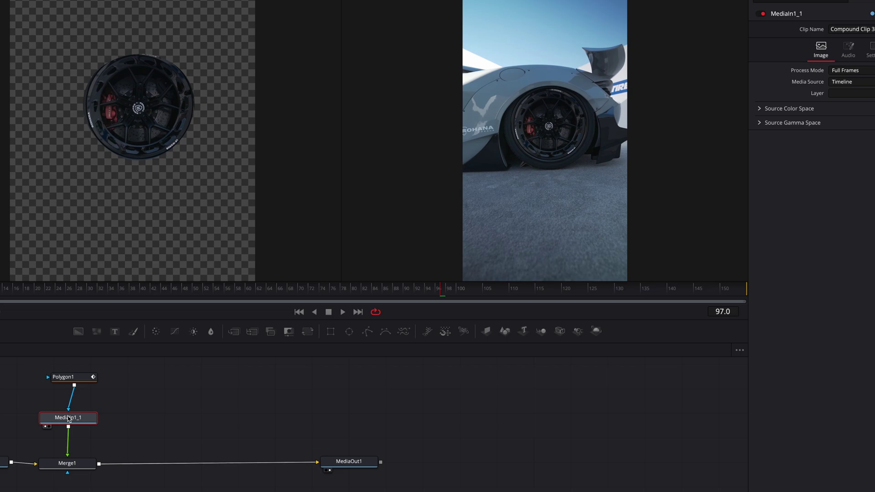
key("shift+space")
type("transform")
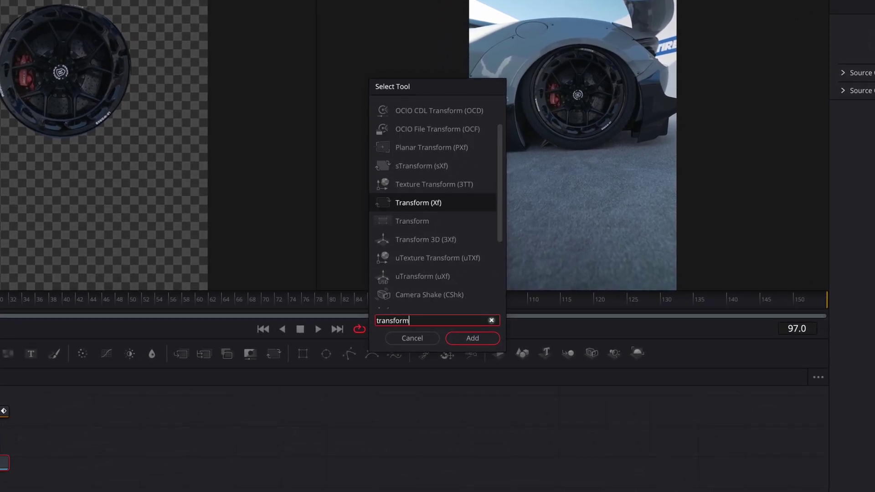
key("Return")
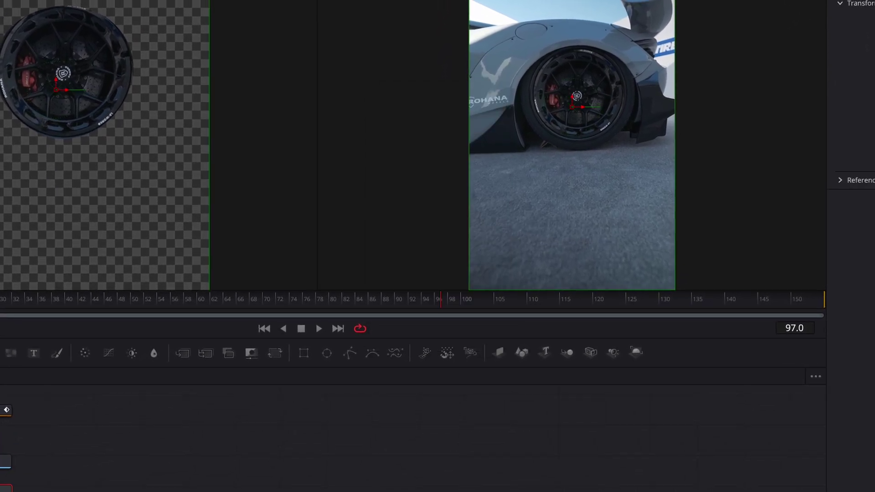
Duplicate the polygon, media, Transform and Merge chain, insert the copy before MediaOut1, and invert its polygon mask
left_click_drag(93, 490, 58, 373)
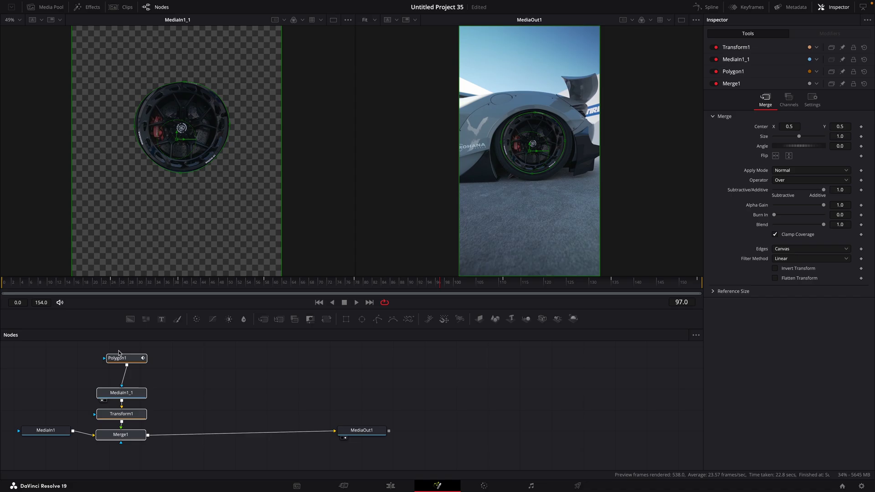
left_click(216, 383)
key("super+v")
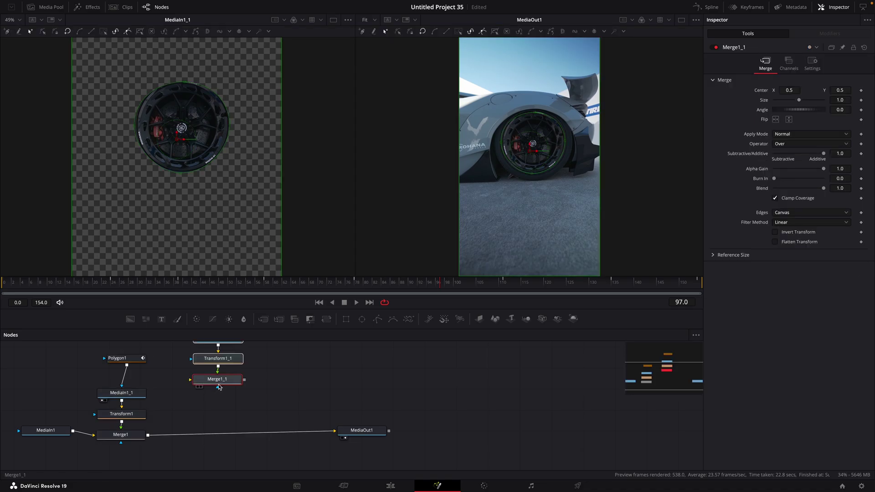
left_click_drag(221, 381, 210, 436)
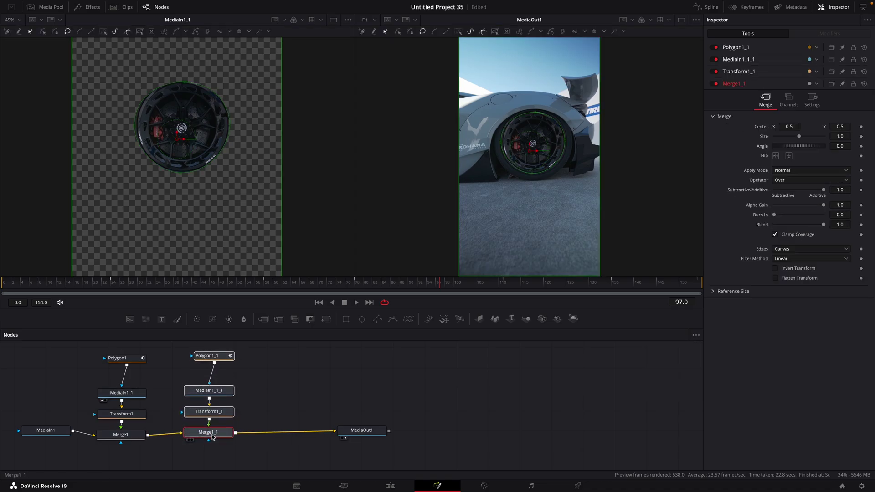
left_click(214, 358)
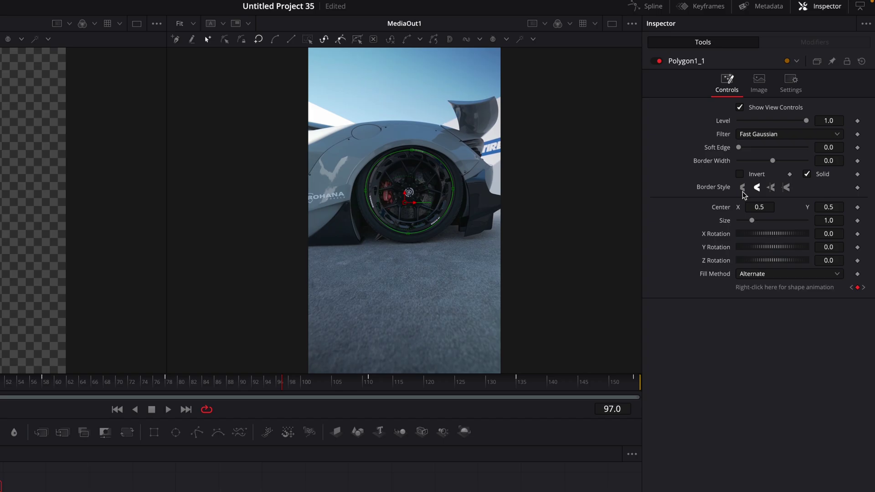
left_click(756, 154)
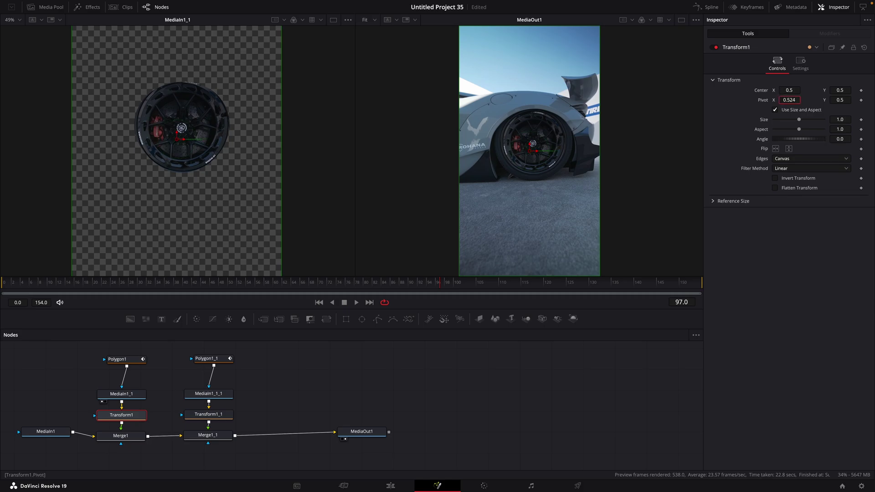
Keyframe Transform1's pivot to follow the wheel hub through the clip, with X 0.522 and Y 0.578 at frame 154
scroll(552, 168, "up", 5)
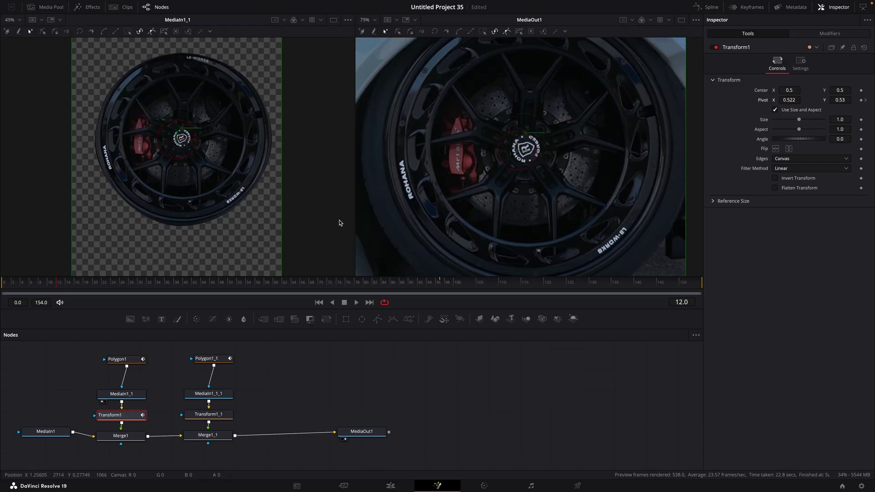
left_click_drag(61, 285, 214, 291)
left_click_drag(840, 100, 847, 100)
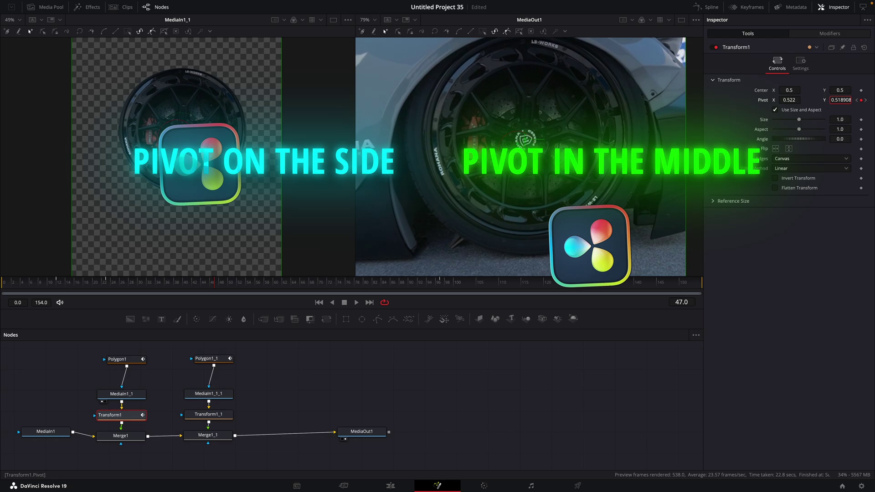
left_click(322, 283)
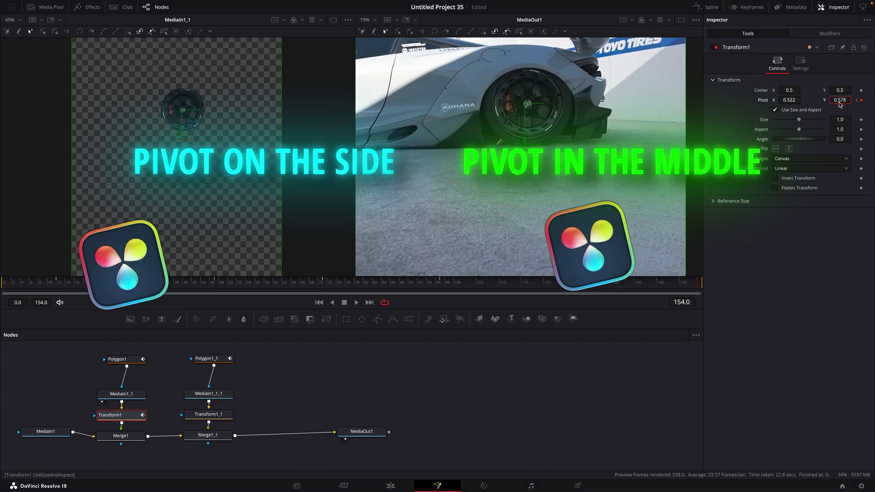
left_click_drag(697, 283, 3, 283)
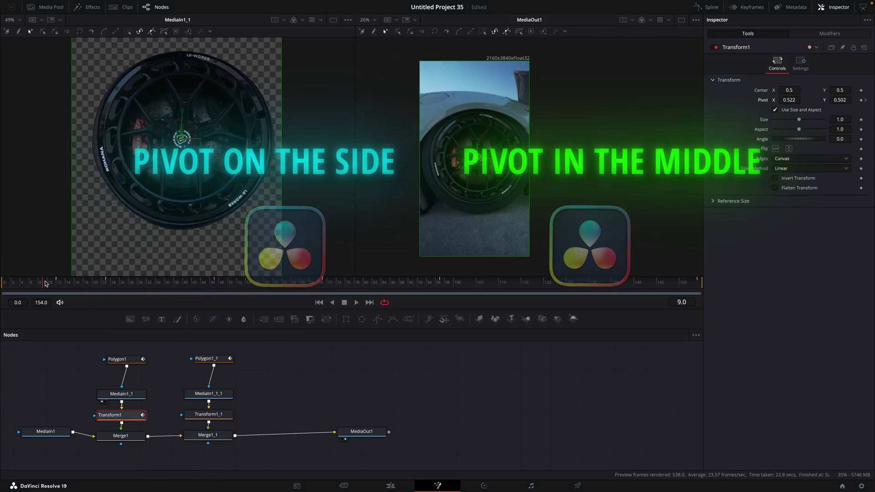
Animate Transform1's angle between keyframes at frames 32 and 90 so the wheel spins
left_click_drag(45, 284, 146, 294)
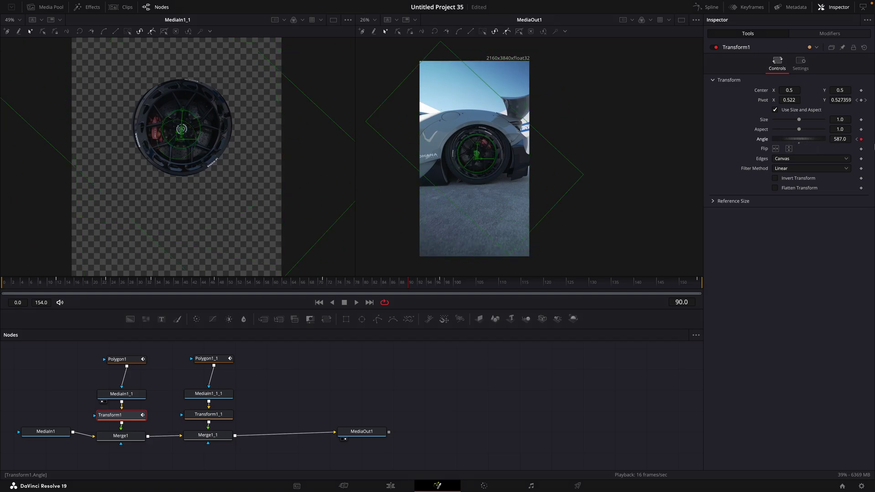
left_click_drag(840, 139, 874, 139)
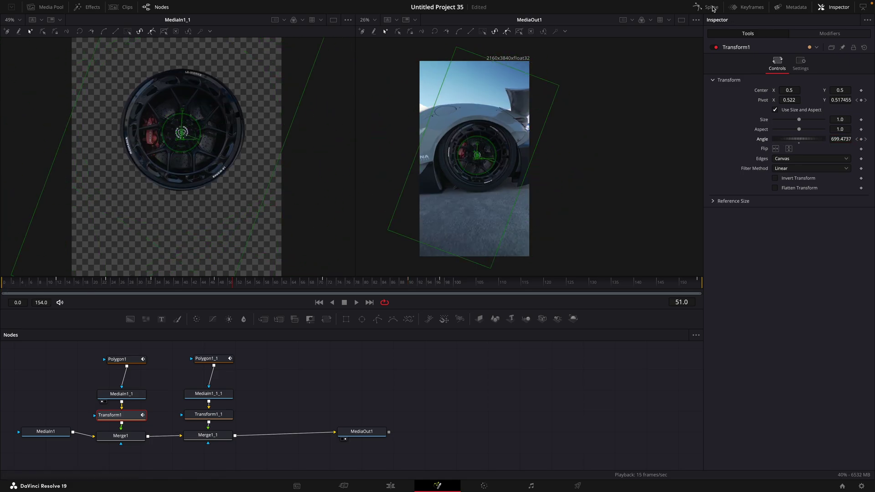
Show Transform1's Angle curve in the Spline editor, fit it to view, and smooth all its keyframes
left_click(713, 7)
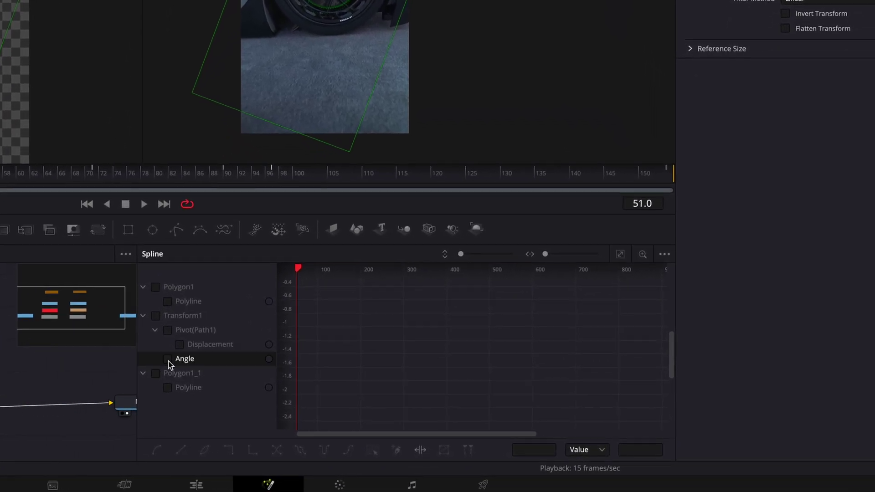
left_click(167, 359)
left_click(620, 254)
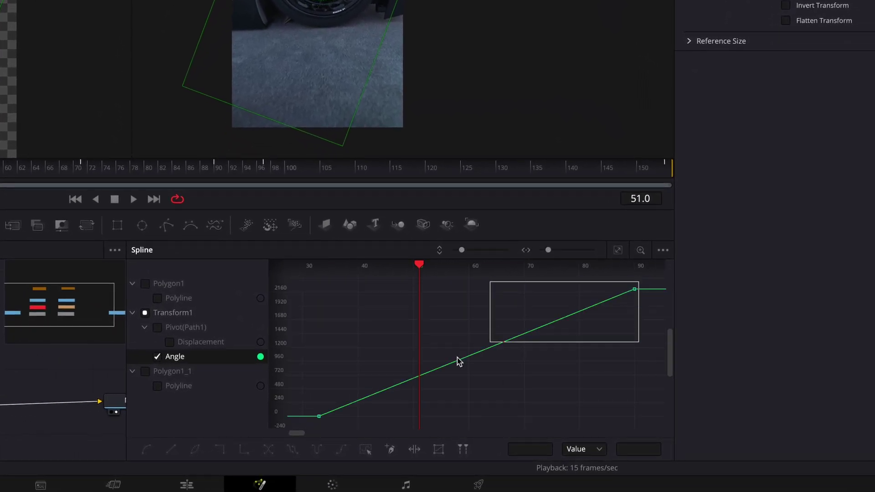
key("ctrl+a")
key("shift+s")
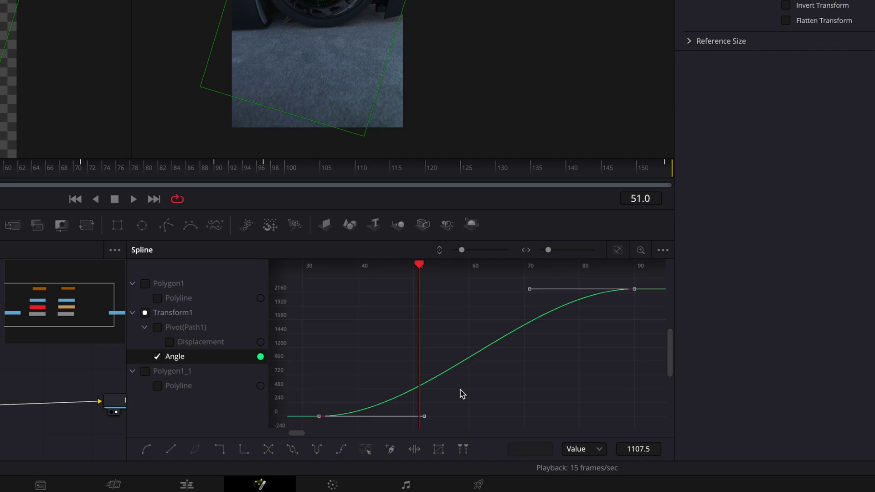
Adjust the curve handle of the last Angle keyframe and play back the wheel spin
left_click_drag(528, 291, 563, 341)
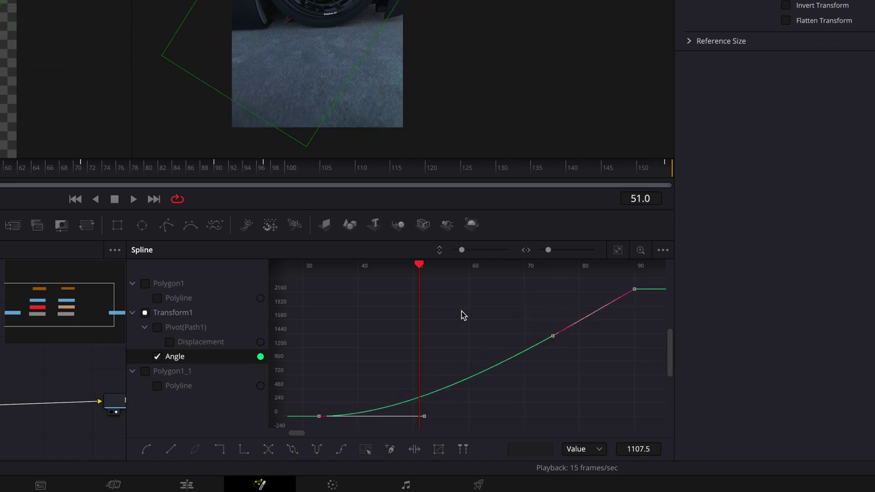
key("space")
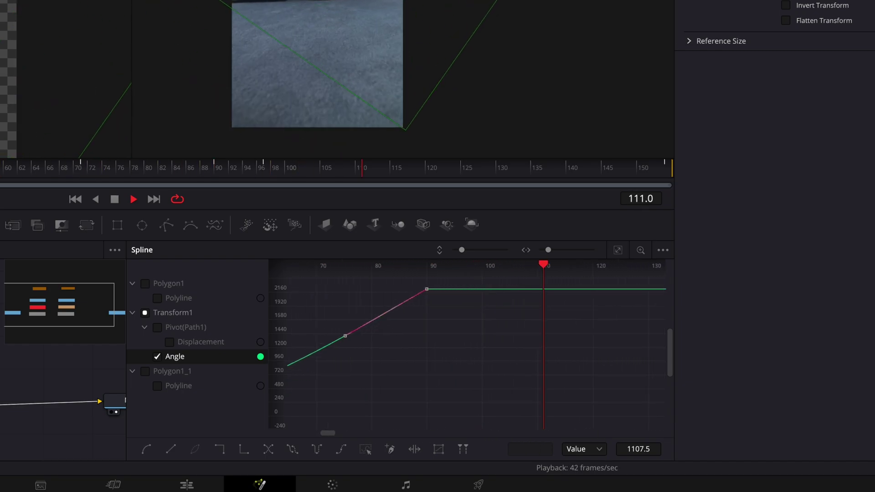
key("space")
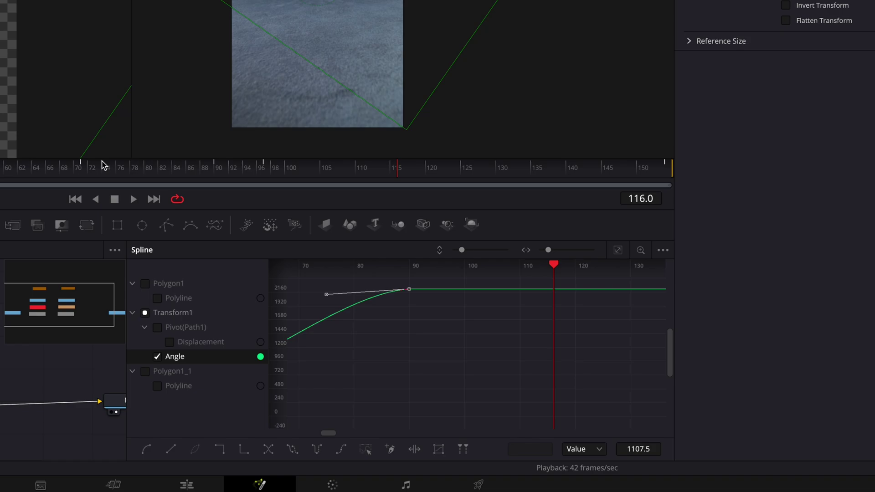
left_click(104, 165)
key("space")
key("space")
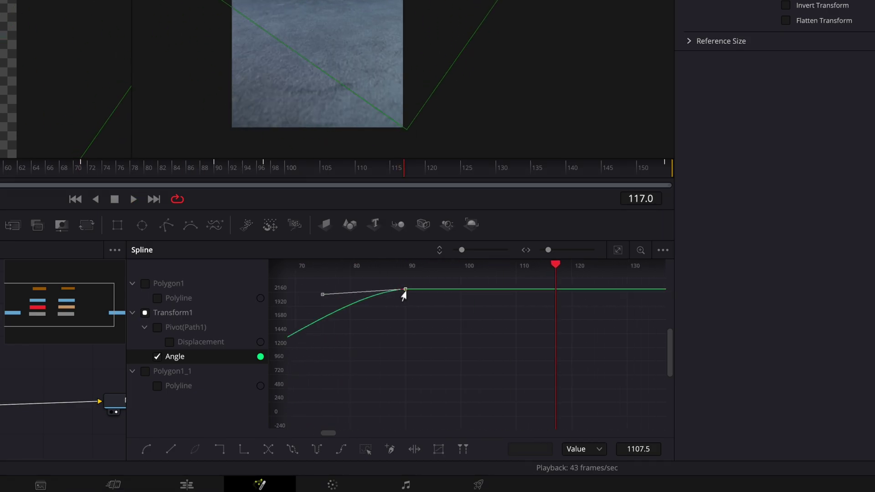
Extend the last Angle keyframe further along the timeline, flatten and lengthen its handle, and preview the spin
scroll(483, 313, "left", 4)
scroll(483, 313, "right", 2)
left_click_drag(522, 290, 599, 288)
left_click_drag(510, 294, 446, 290)
key("space")
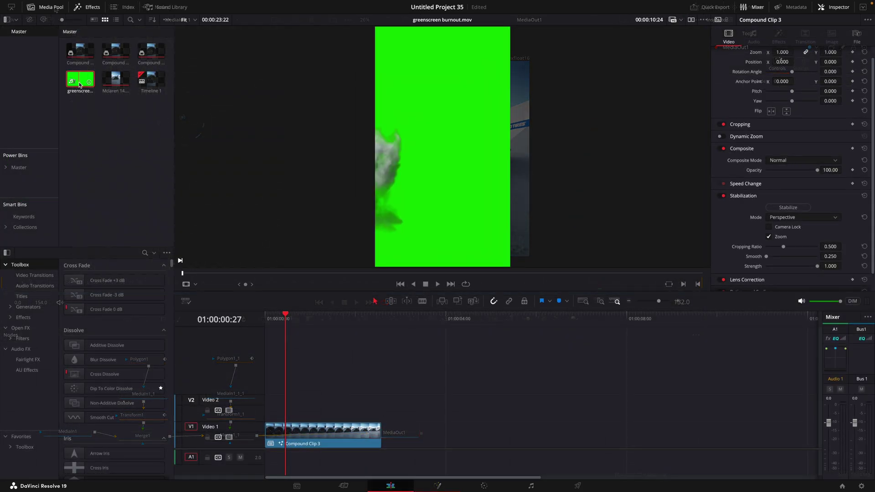
Place greenscreen burnout.mov on Video 2 above Compound Clip 3, starting at 01:00:00:27, and open it in Fusion
left_click_drag(80, 79, 458, 415)
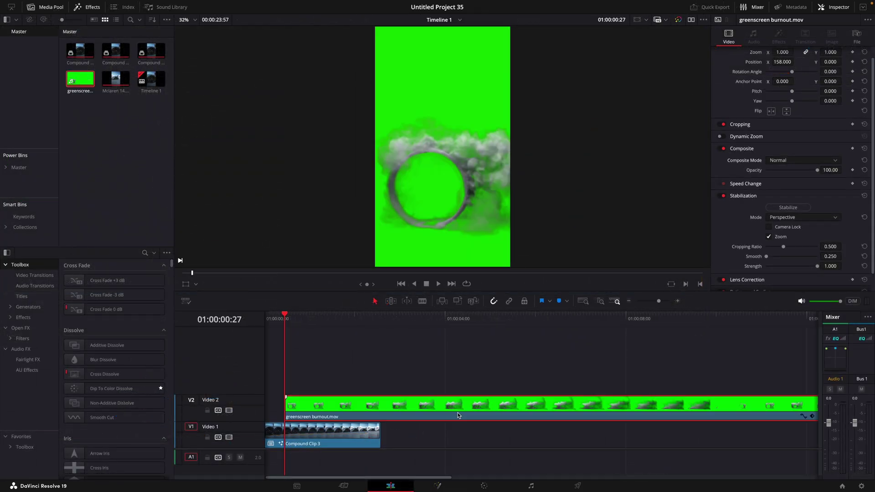
left_click(437, 486)
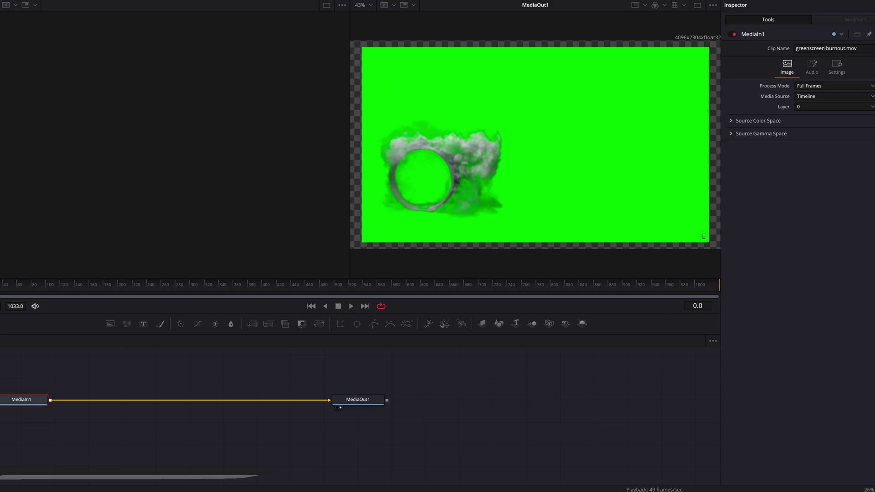
Add a Delta Keyer node after MediaIn1 in the green-screen smoke composition
key("shift+space")
type("luma")
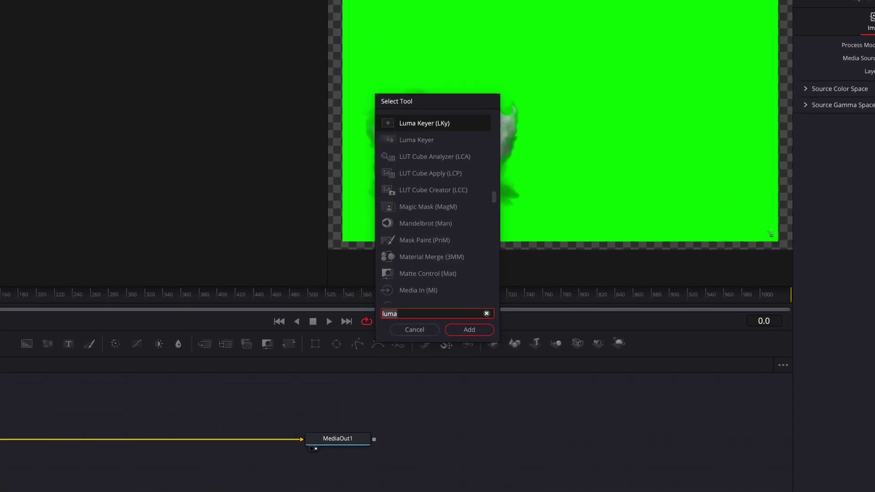
key("BackSpace")
key("BackSpace")
key("BackSpace")
key("BackSpace")
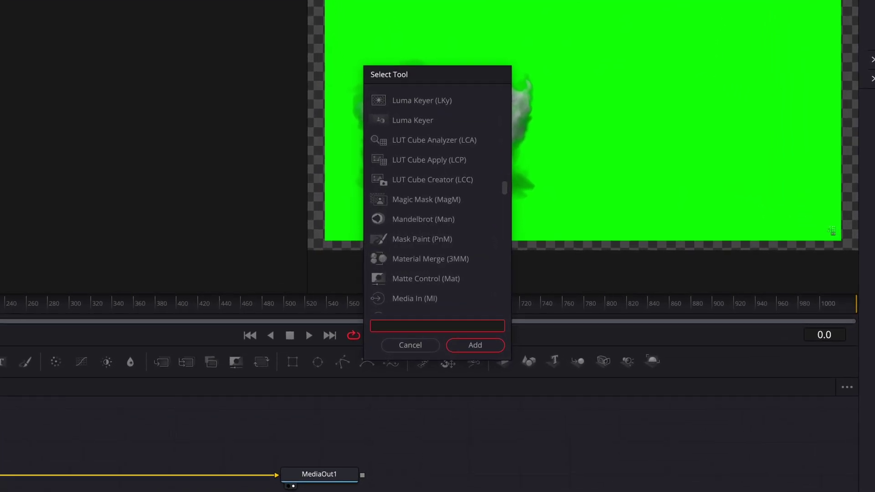
type("DEL")
key("Return")
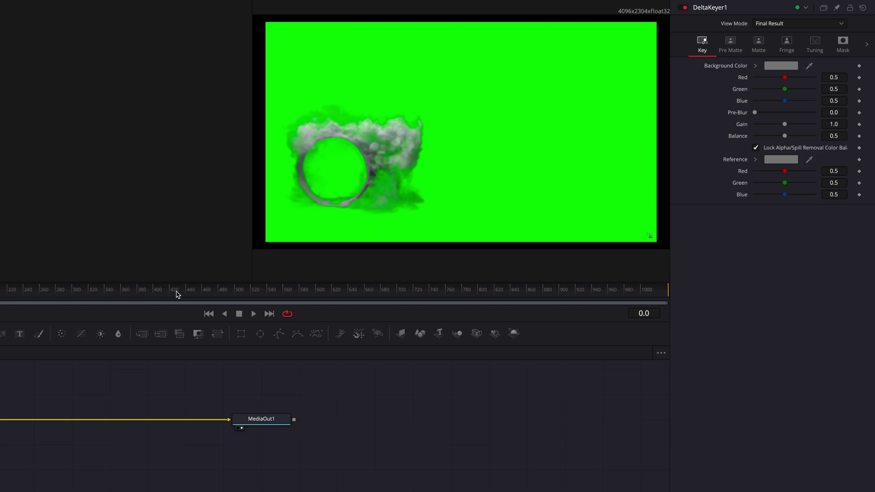
Key out the green screen by setting DeltaKeyer1's Background Color to green (Red 0.078431, Green 0.572549, Blue 0.0)
left_click(788, 68)
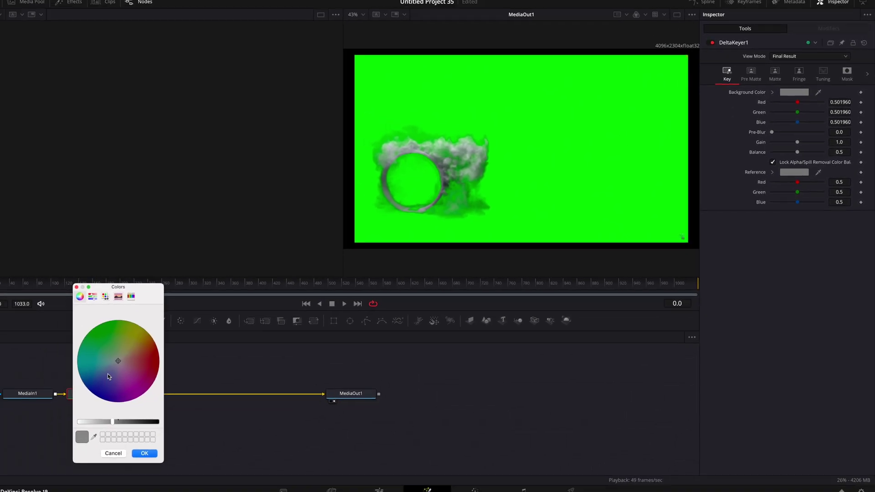
left_click(126, 337)
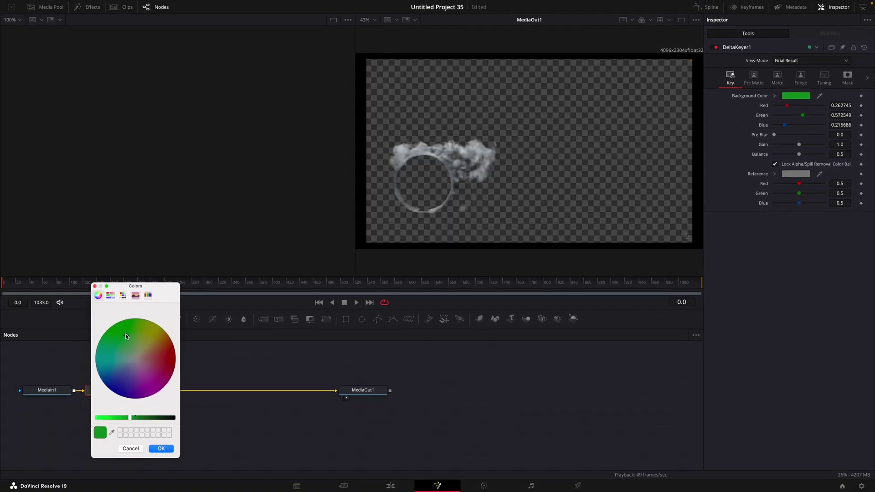
left_click(166, 450)
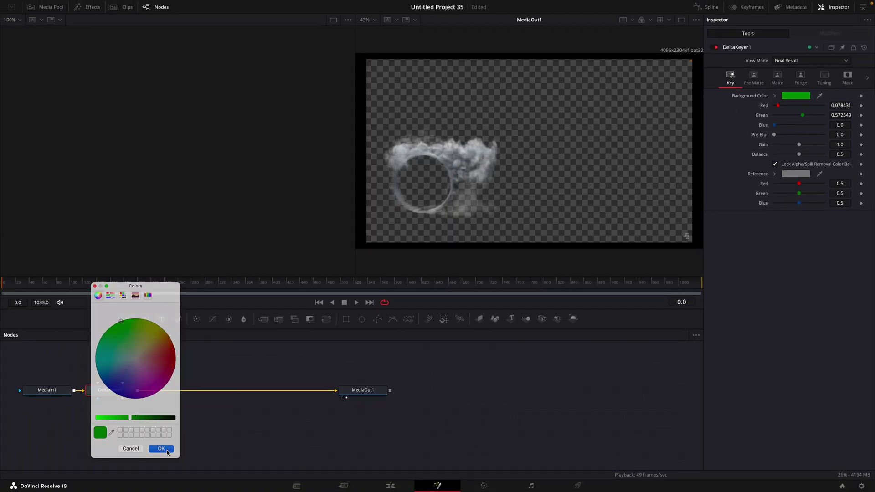
On the Edit page, set the smoke clip's Zoom to 1.340 and its X Position to 182 to fit the smoke around the wheel
left_click(388, 487)
scroll(789, 102, "up", 1)
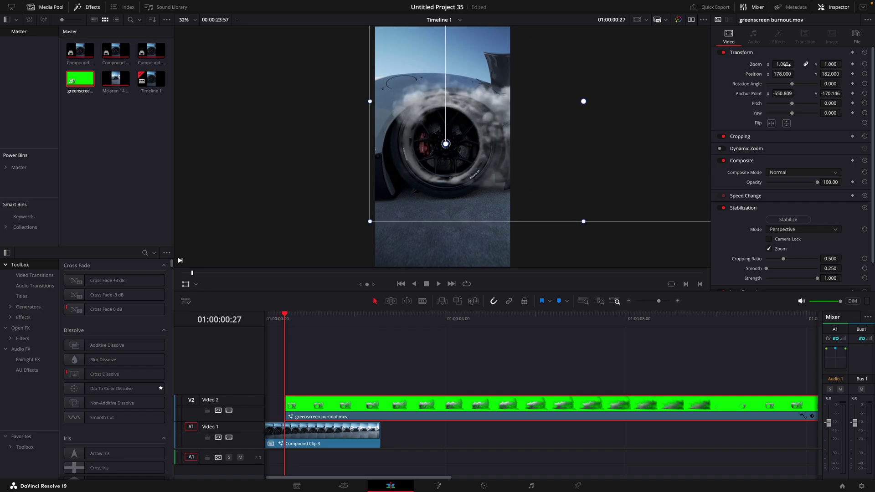
left_click_drag(787, 65, 806, 65)
left_click_drag(782, 74, 781, 64)
Try a smaller zoom and an adjusted position for the smoke further along the clip, and undo these changes
left_click_drag(365, 318, 347, 315)
key("shift+]")
left_click_drag(783, 64, 766, 65)
left_click_drag(831, 74, 841, 74)
left_click_drag(347, 317, 288, 315)
key("ctrl+z")
scroll(336, 318, "right", 1)
key("ctrl+z")
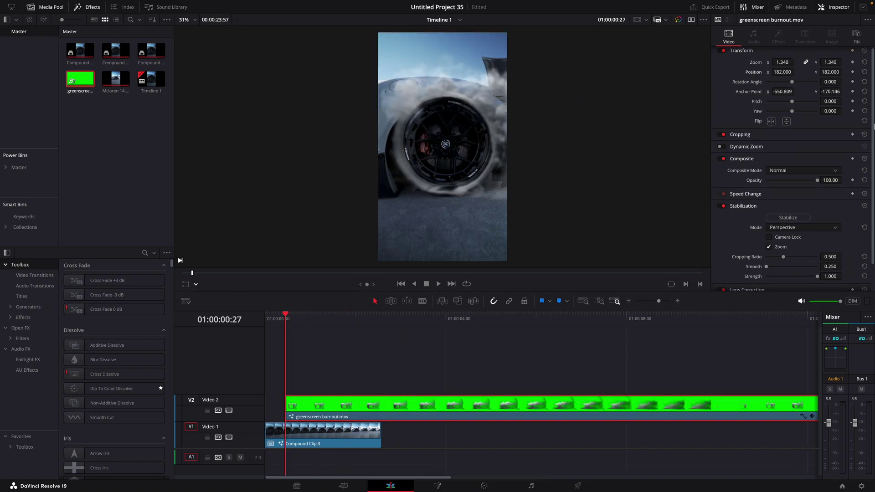
key("ctrl+z")
Check the smoke's zoom and position against the wheel at several points along the clip
left_click_drag(285, 315, 350, 319)
key("bracketleft")
key("bracketleft")
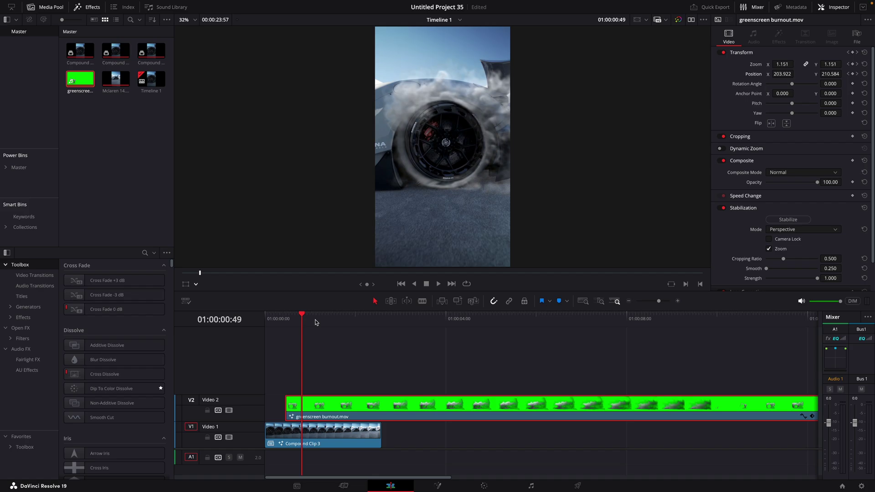
Change the speed of greenscreen burnout.mov to 504%, keeping Maintain Timing for its keyframes
right_click(339, 404)
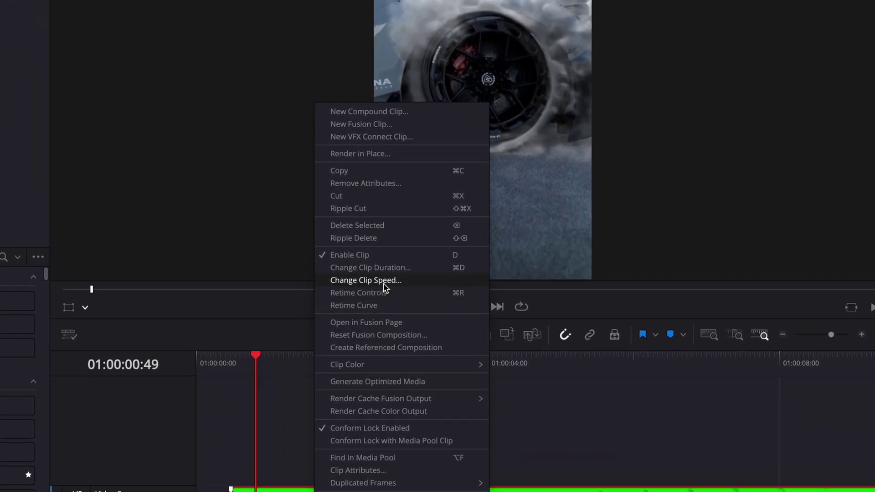
left_click(383, 283)
left_click_drag(629, 325, 666, 326)
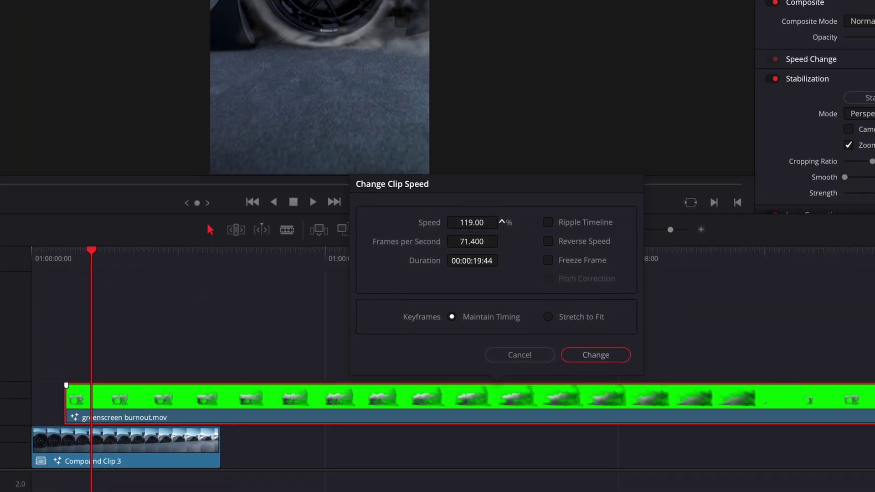
left_click_drag(502, 222, 562, 222)
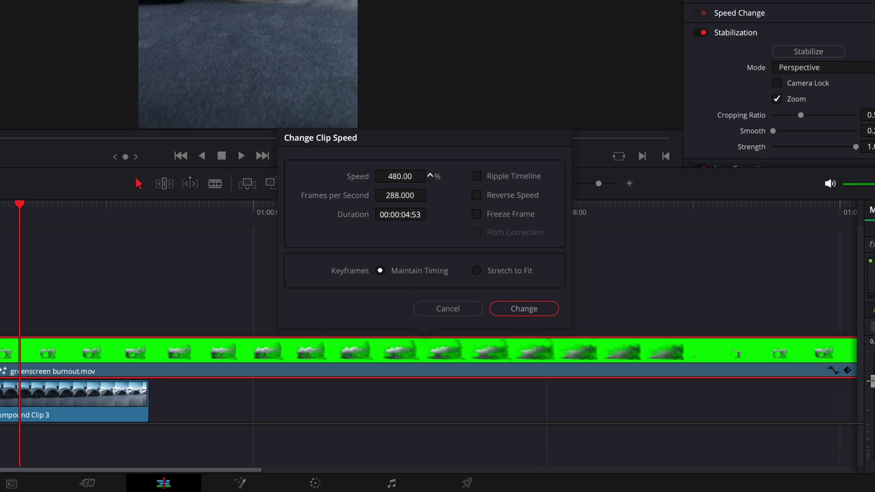
left_click_drag(430, 175, 431, 176)
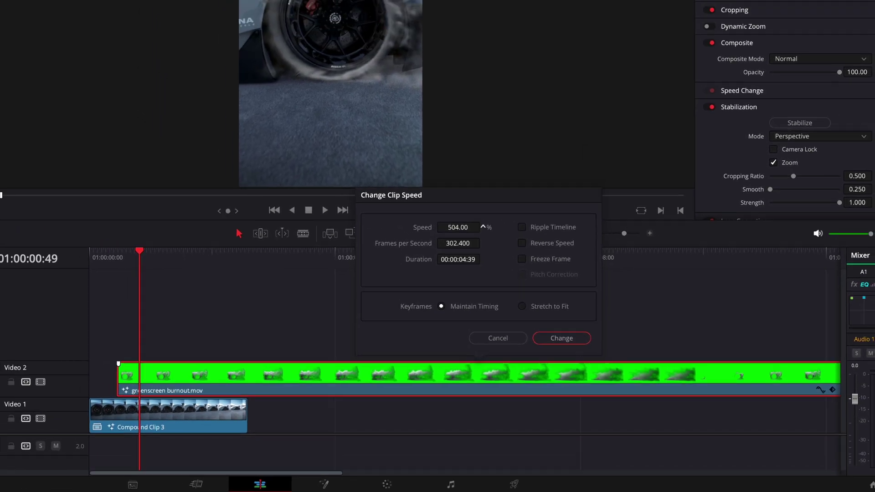
left_click(562, 339)
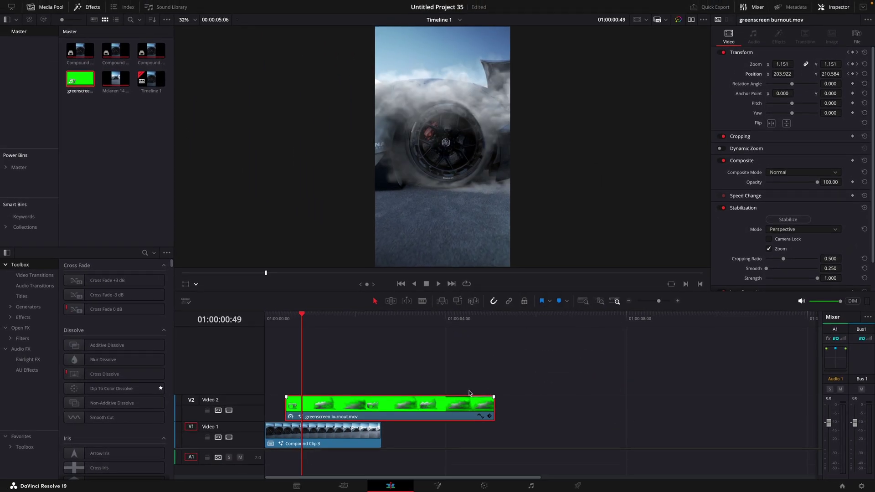
Shorten greenscreen burnout.mov at both ends with a fade in and a fade out, and scrub through the smoke
mouse_move(306, 320)
left_mouse_down()
mouse_move(359, 323)
mouse_move(299, 321)
left_mouse_up()
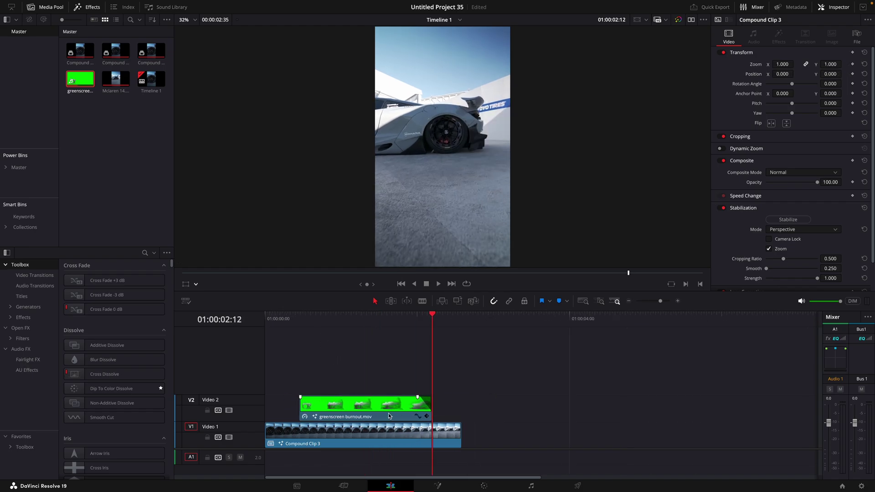
left_click_drag(411, 319, 356, 319)
left_click_drag(301, 405, 315, 405)
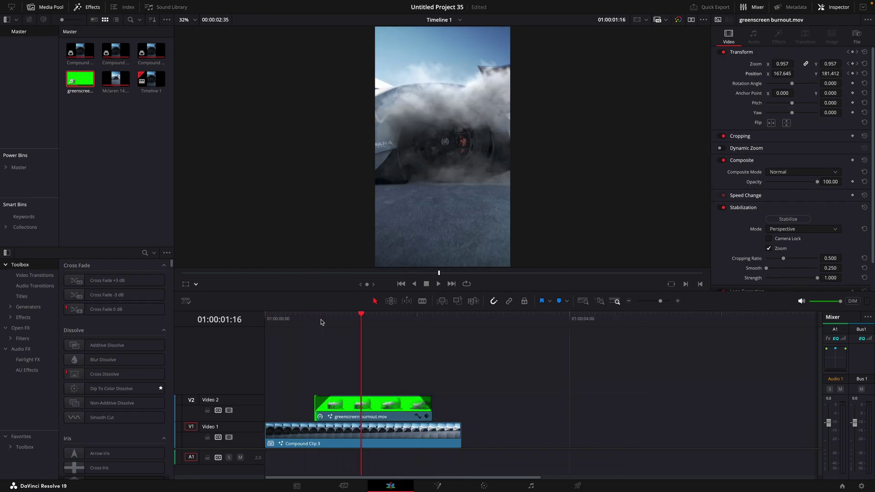
left_click_drag(317, 317, 306, 320)
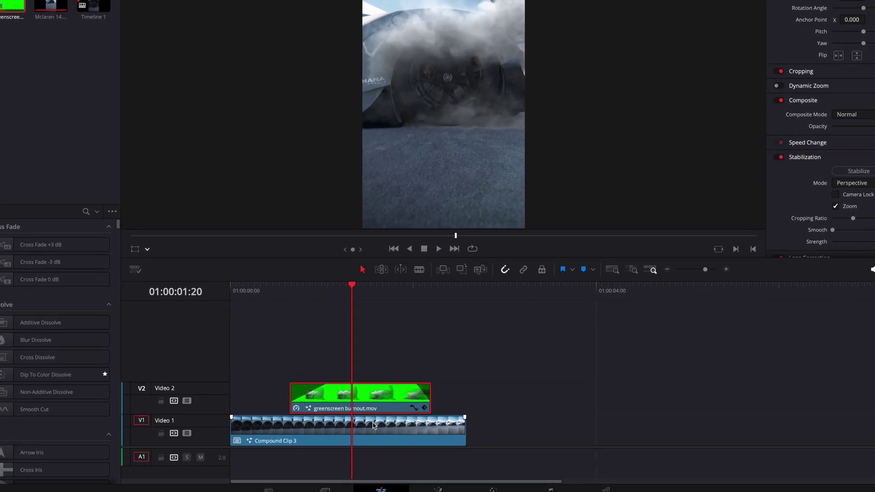
Open Compound Clip 3 in Fusion, enable Motion Blur on Transform1, and raise the blur Quality
left_click(373, 426)
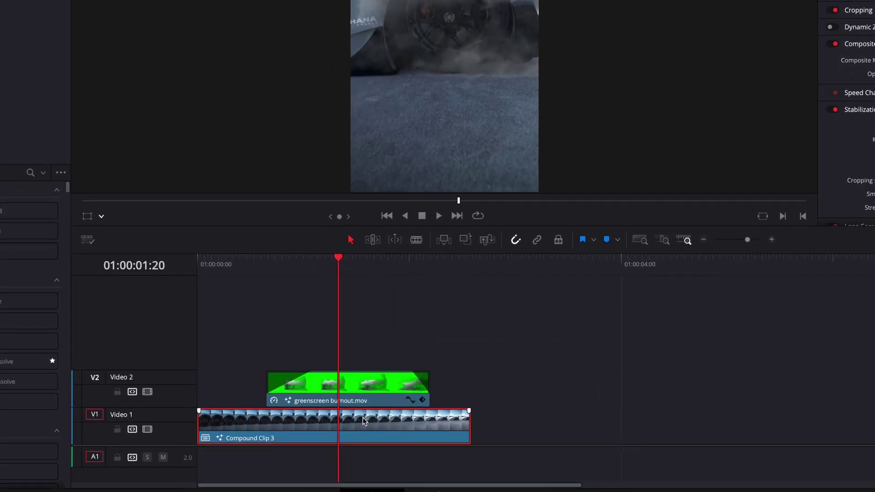
right_click(373, 426)
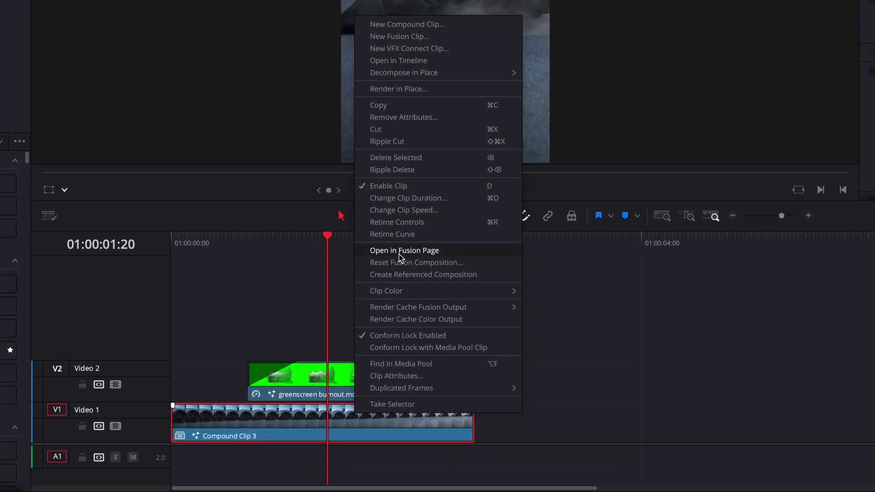
left_click(399, 251)
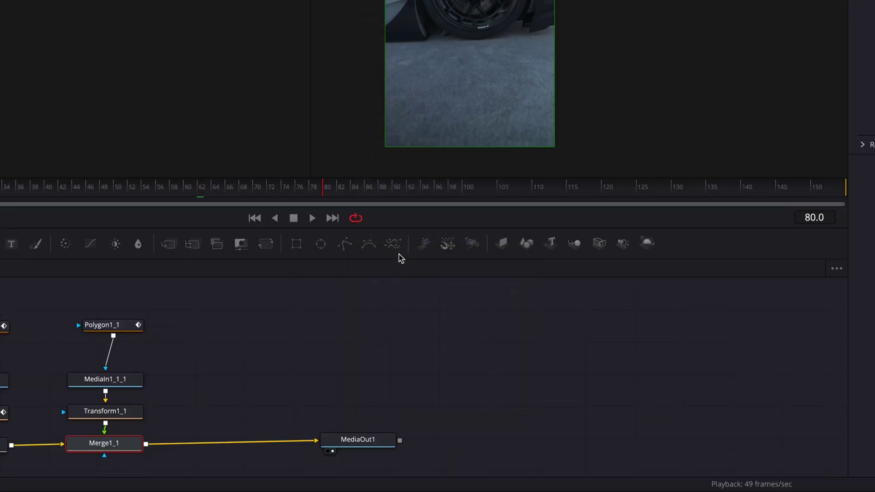
left_click(188, 413)
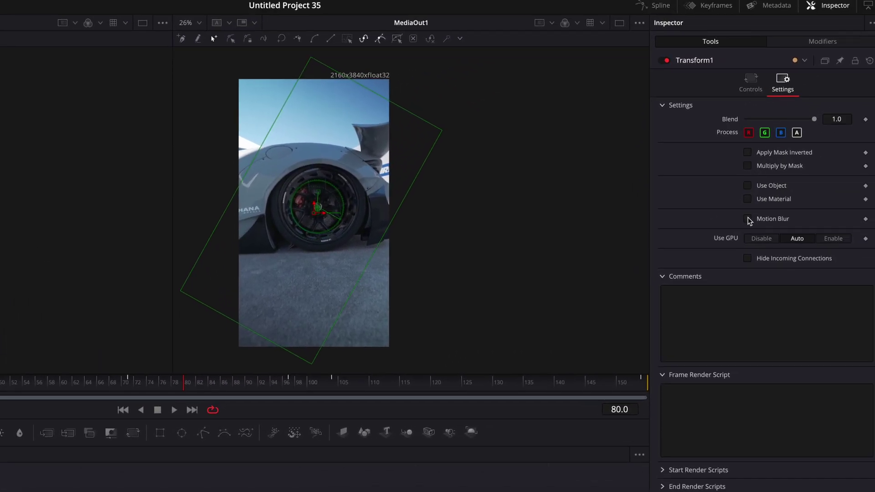
left_click(748, 220)
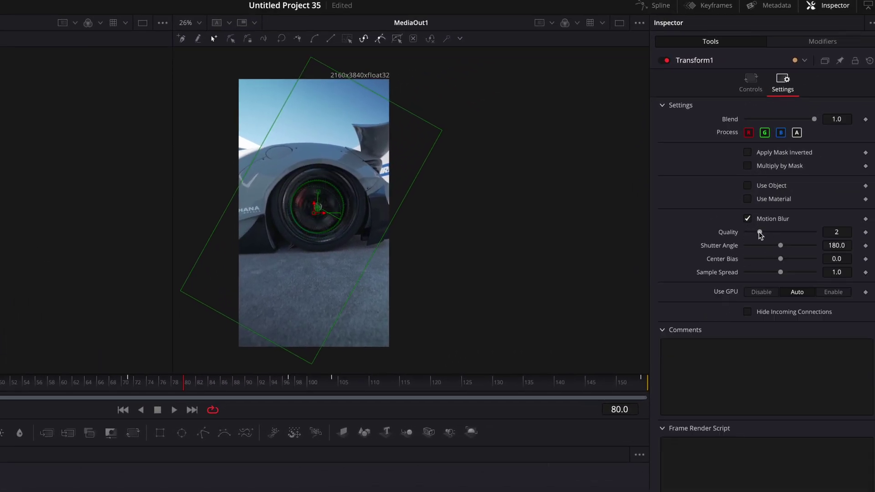
left_click_drag(760, 232, 825, 245)
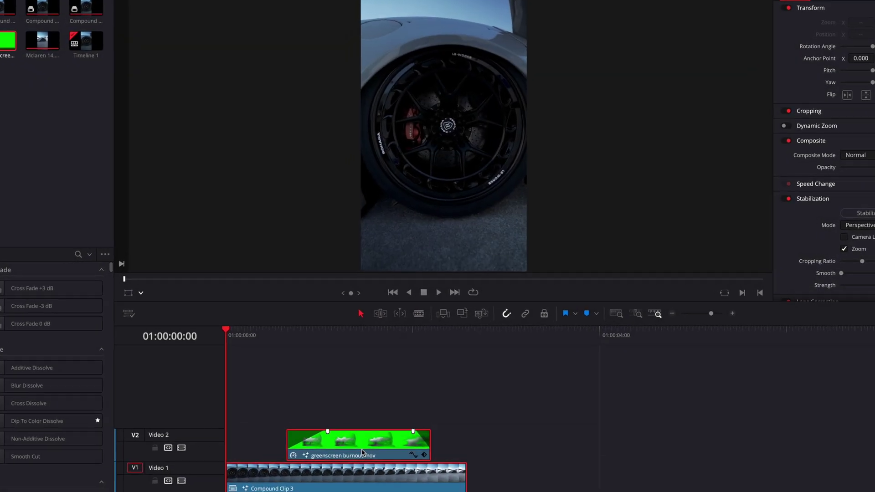
Combine greenscreen burnout.mov and Compound Clip 3 into a new compound clip named Compound Clip 4
right_click(375, 418)
left_click(404, 106)
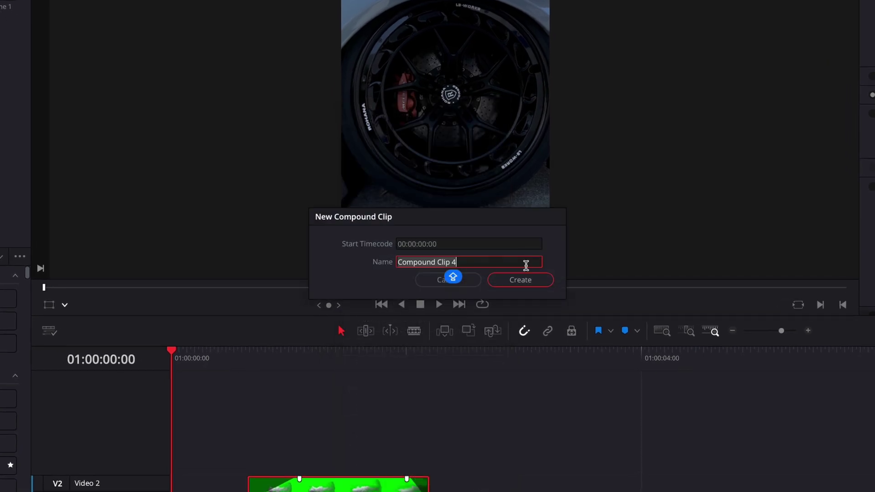
left_click(522, 280)
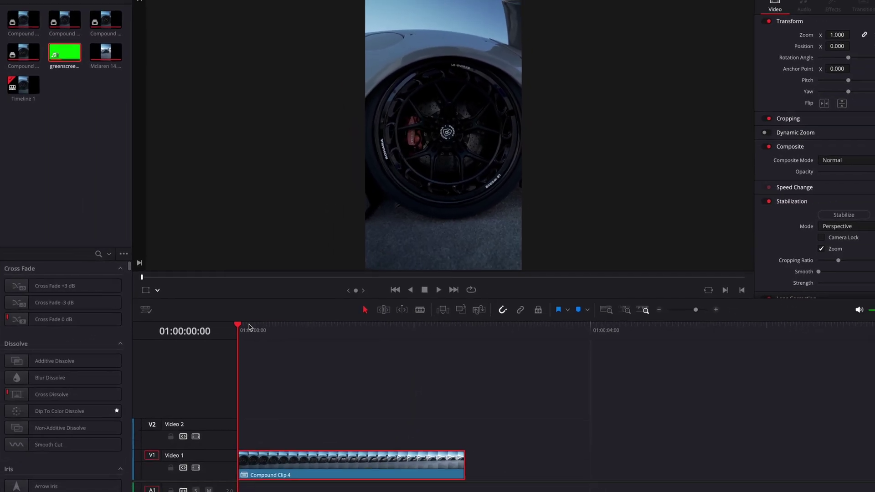
Place an Adjustment Clip on Video 2 starting at 01:00:00:36 and trim its end to 01:00:01:50
left_click_drag(220, 336, 251, 339)
left_click_drag(293, 318, 311, 318)
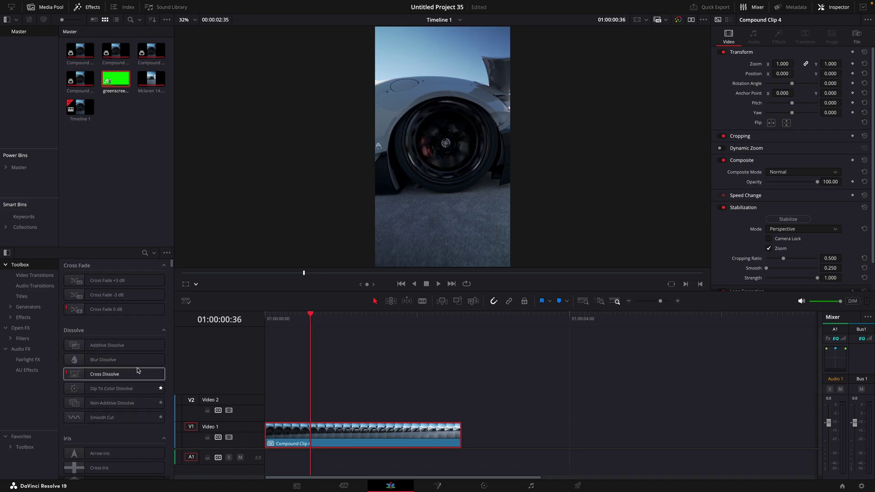
left_click(7, 437)
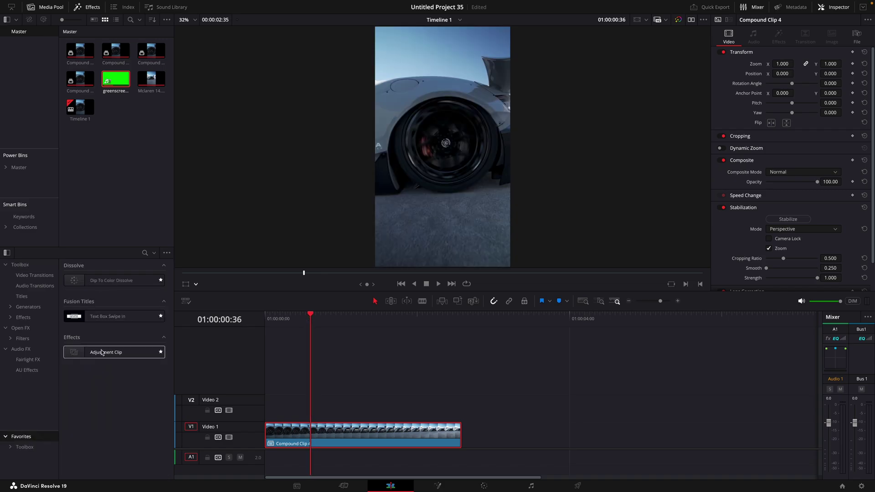
left_click_drag(262, 379, 306, 415)
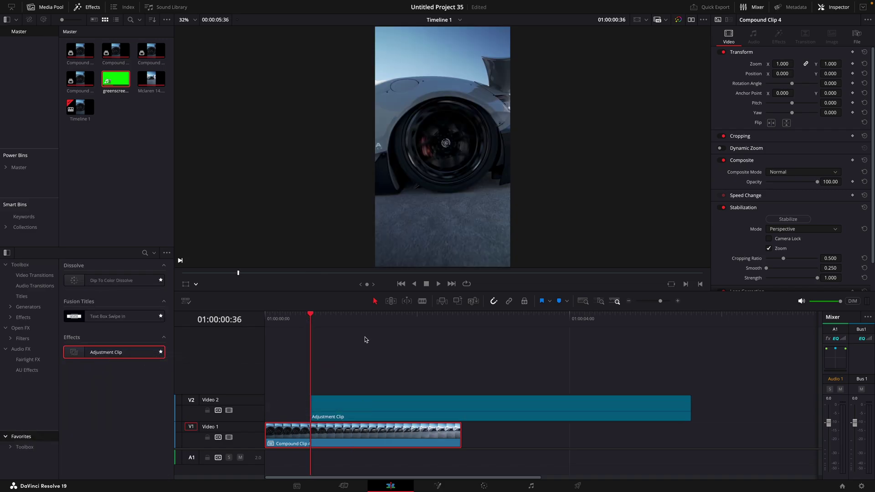
left_click_drag(325, 320, 398, 327)
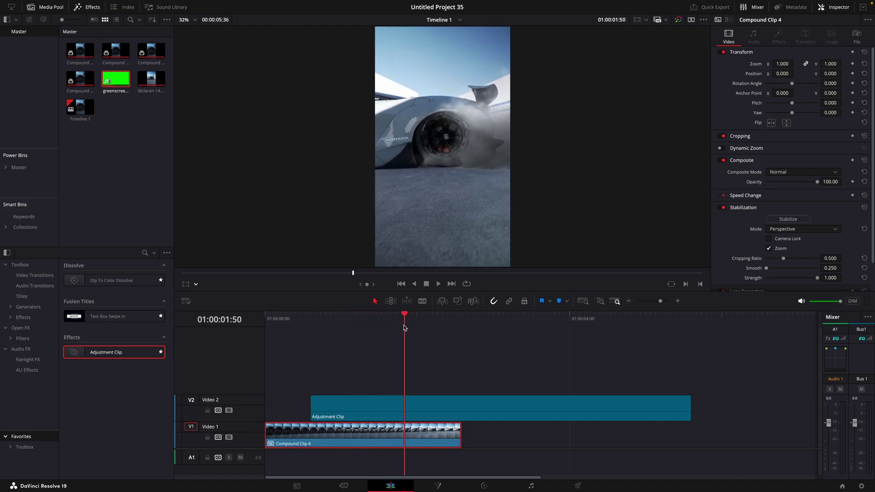
left_click(444, 416)
key("Delete")
Open the Adjustment Clip in Fusion, add a Camera Shake node, and set its Edges to Mirror
left_click(312, 325)
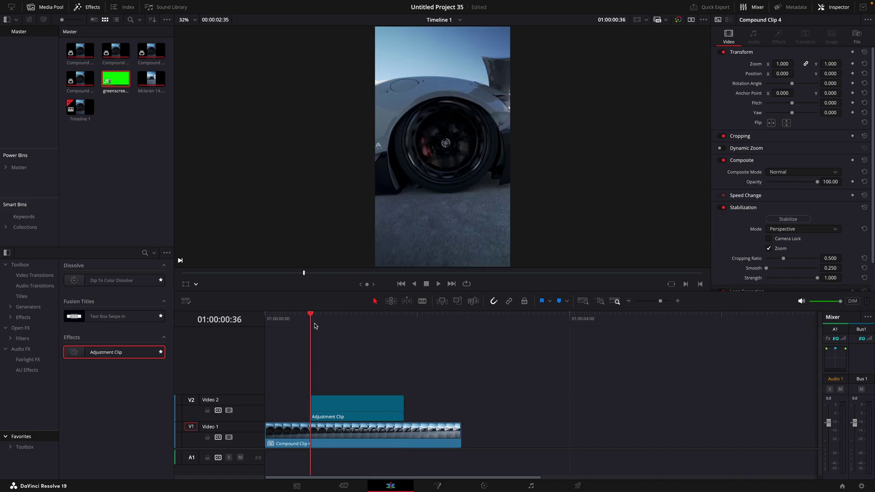
left_click(439, 485)
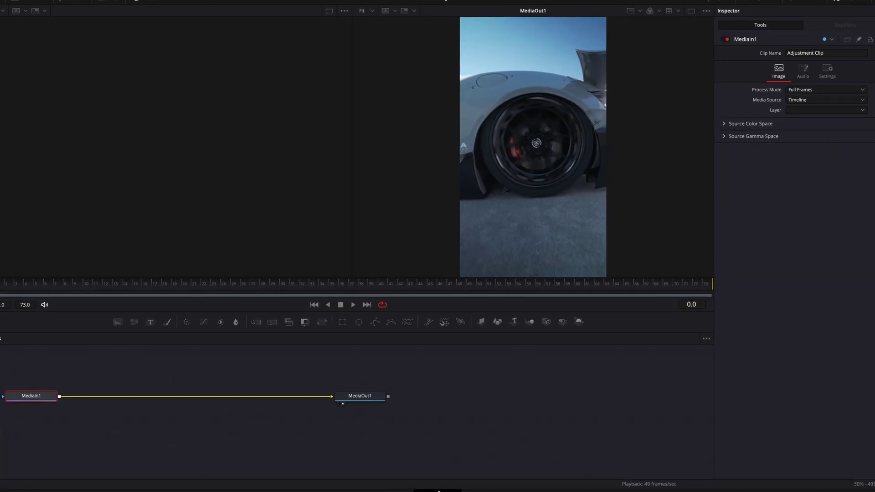
key("shift+space")
type("TRANSFORMCAMERA SHAKE")
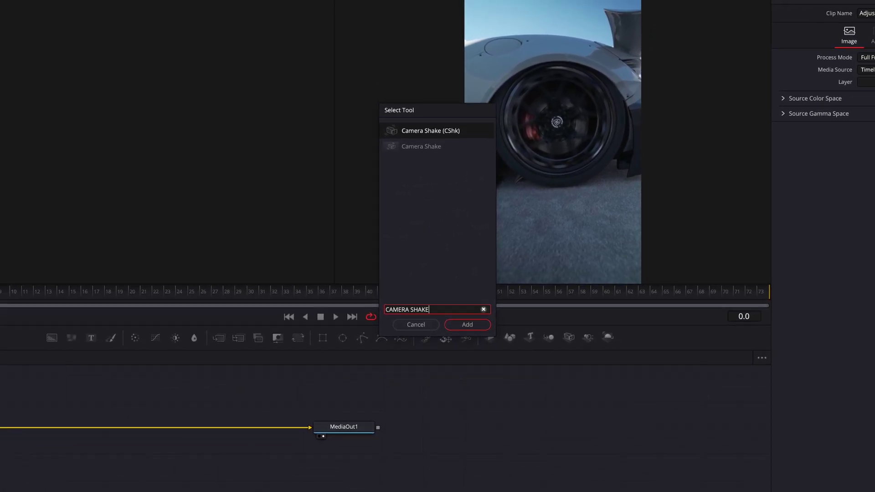
key("Return")
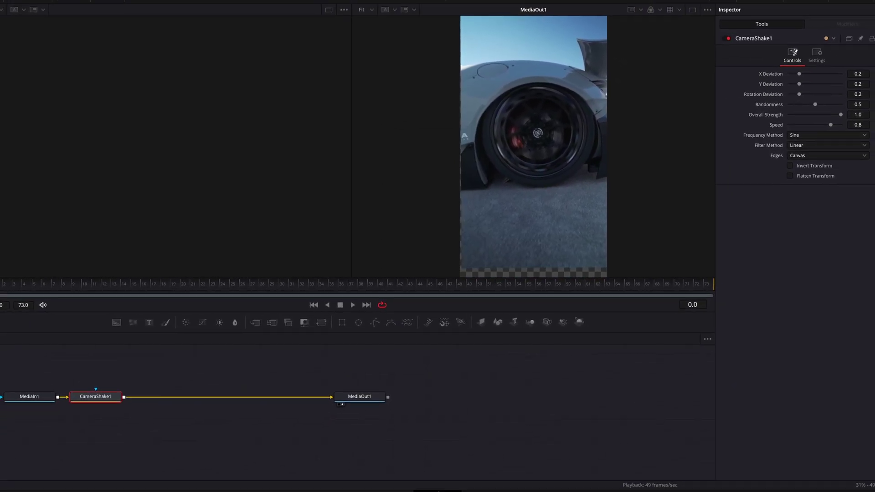
left_click(791, 160)
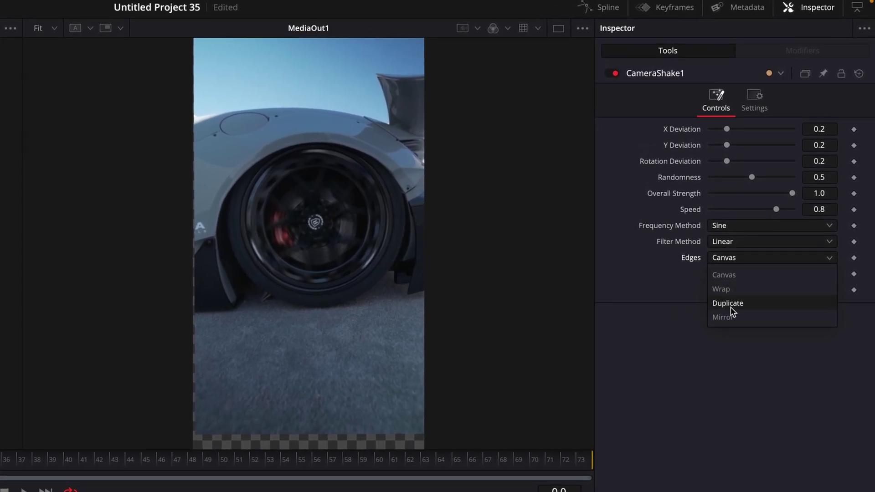
left_click(729, 308)
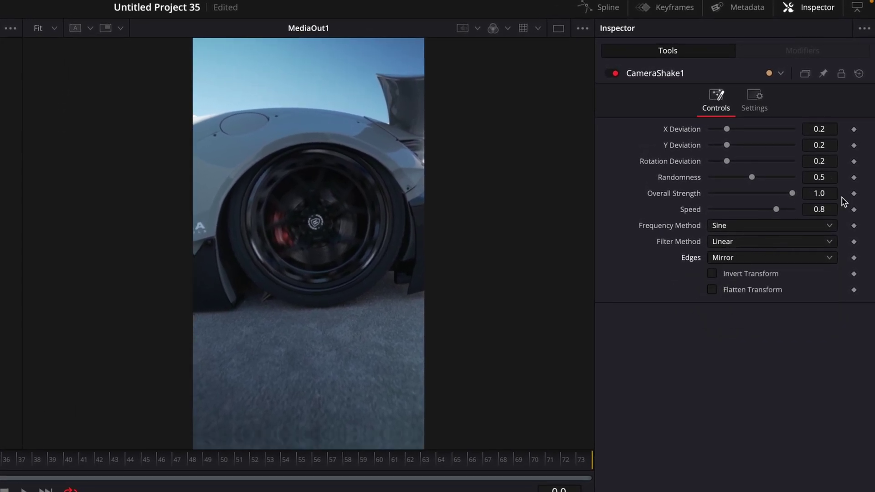
Keyframe the Camera Shake's Overall Strength at 0.0 on frame 0 and 0.087 on frame 21, and play back the shake
left_click_drag(785, 193, 514, 193)
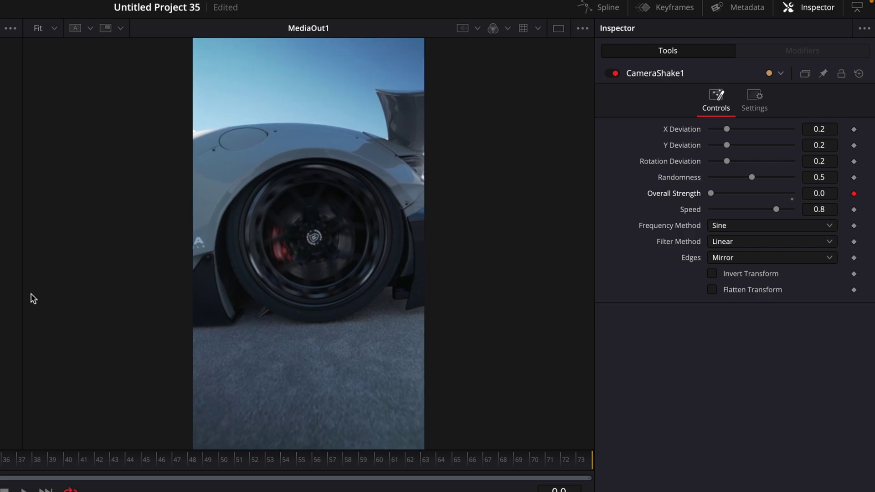
key("Right")
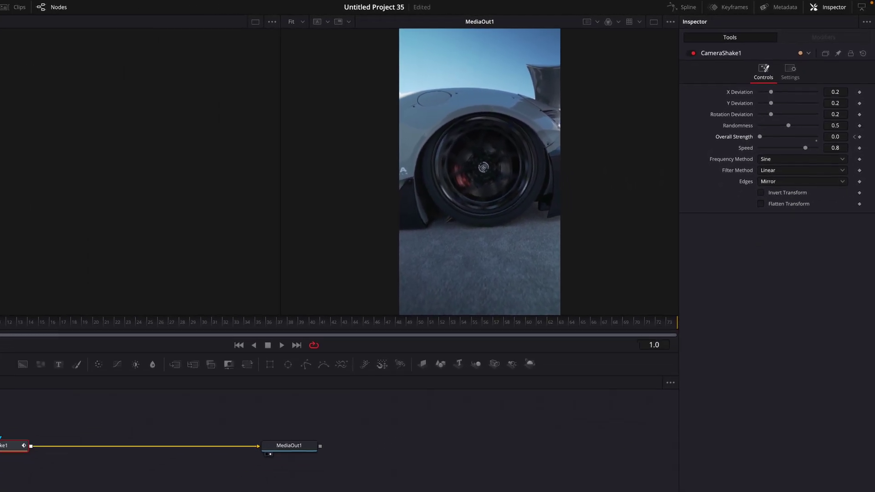
left_click_drag(16, 285, 210, 285)
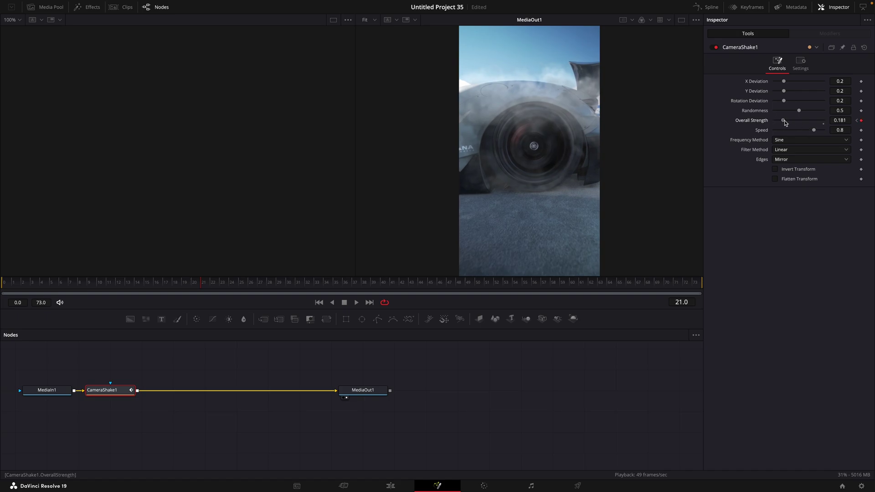
left_click_drag(817, 126, 787, 127)
key("space")
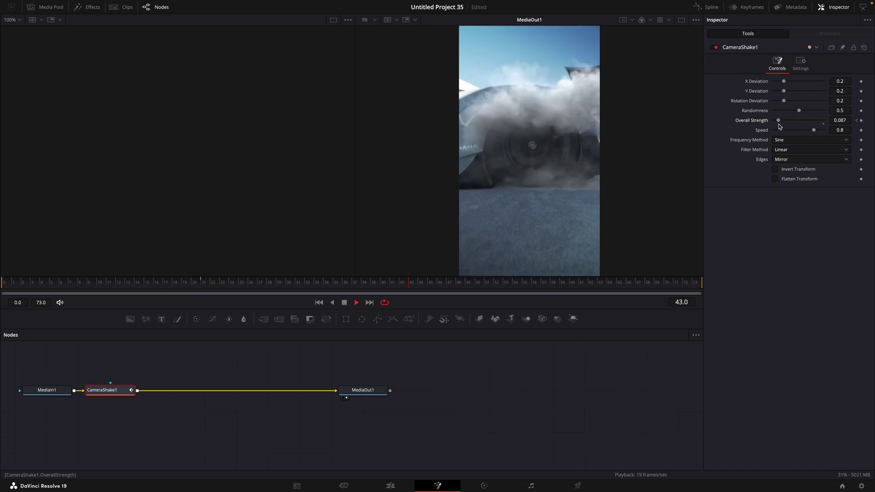
Keyframe the Camera Shake's Overall Strength at frame 53 and at 0.0 on frame 73, and raise the frame 53 value to 0.205
key("space")
left_click_drag(549, 282, 504, 283)
key("space")
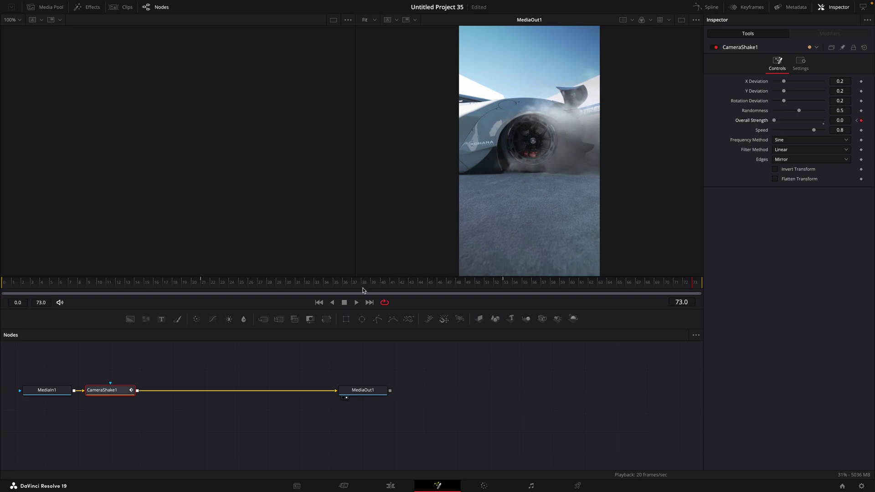
left_click(204, 286)
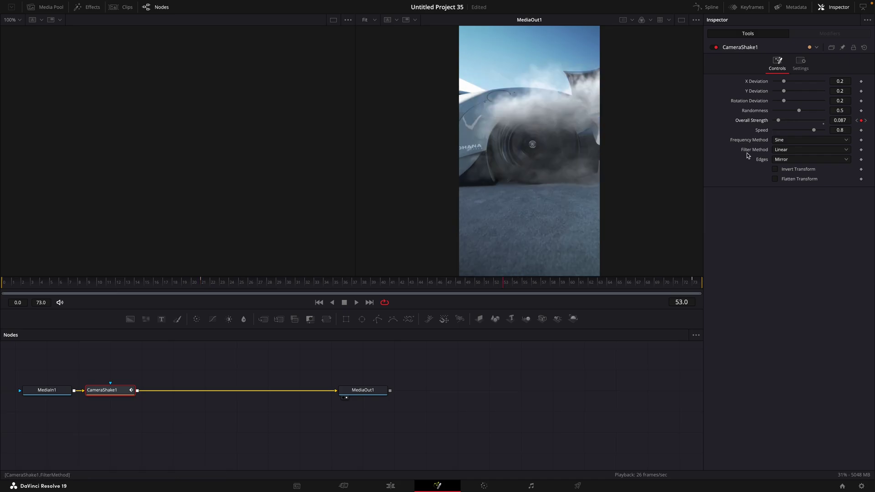
left_click_drag(779, 120, 786, 121)
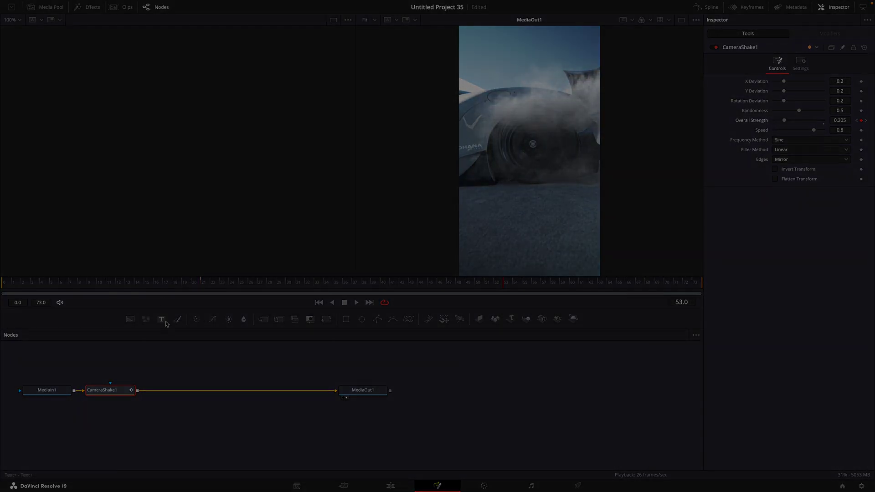